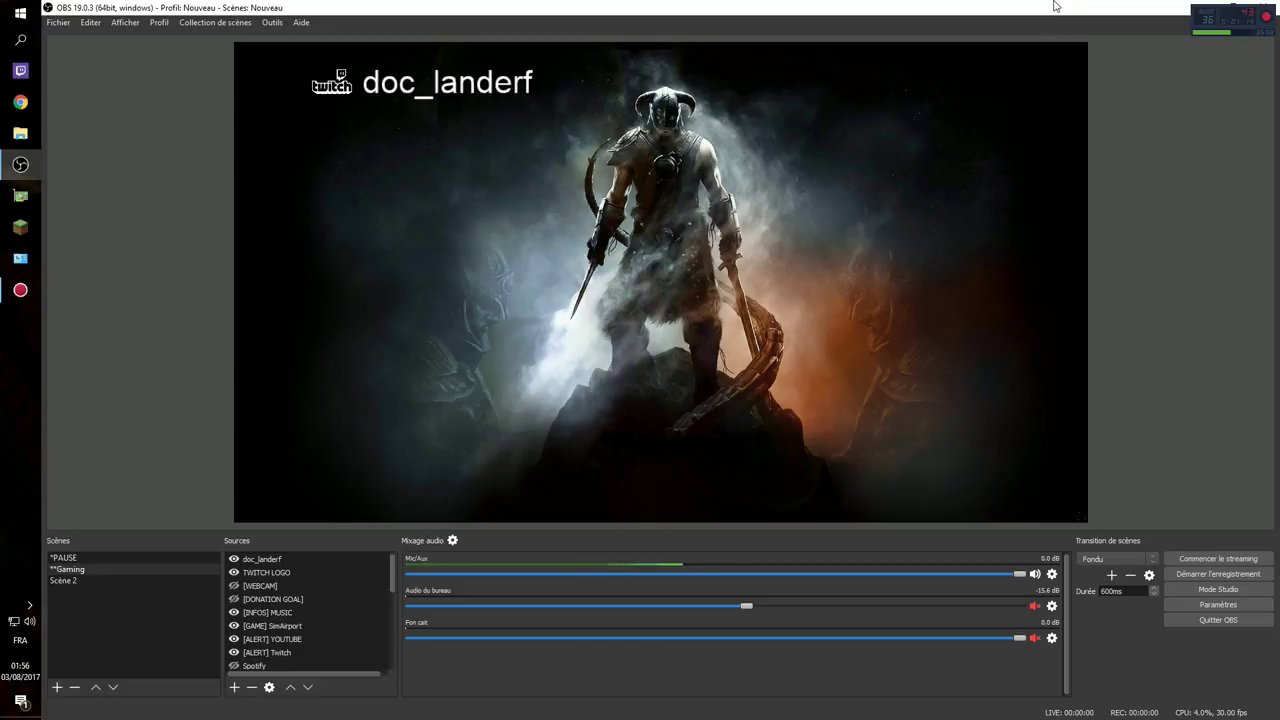
# - Shrink and move the OBS window aside, then open the ddd image from the desktop in the photo viewer
pyautogui.moveTo(1057, 7); pyautogui.dragTo(838, 92)
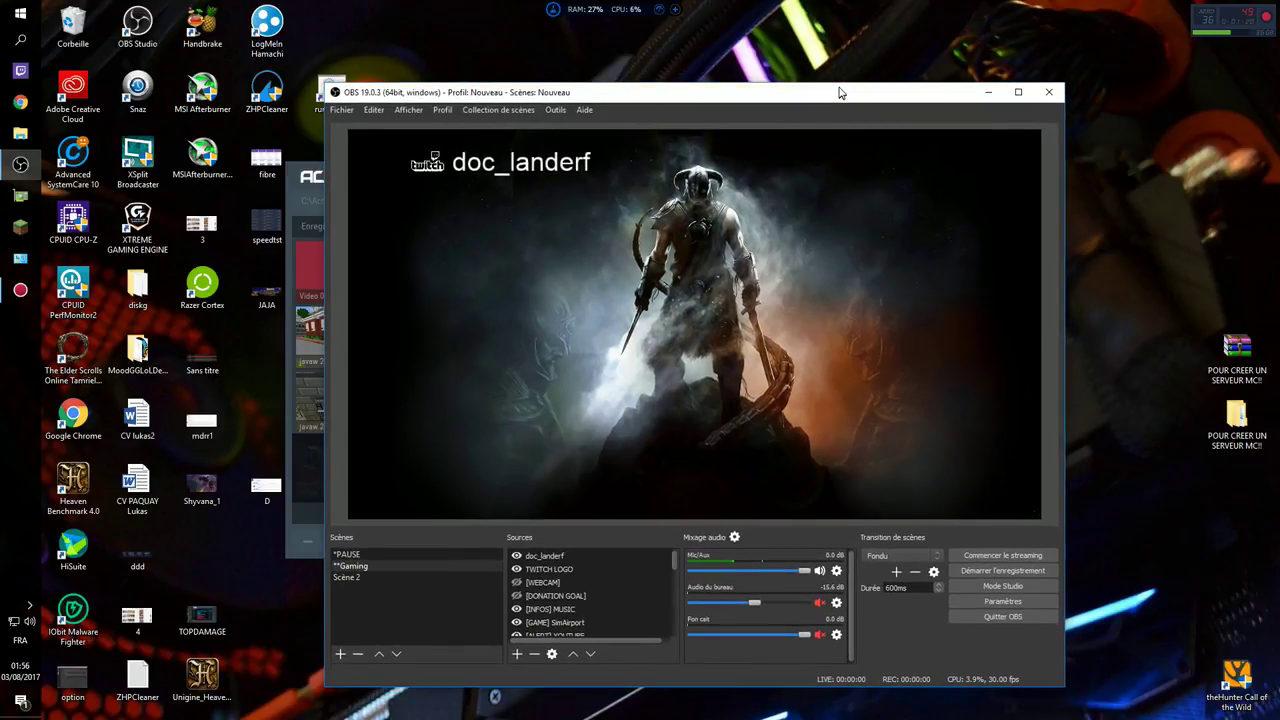
pyautogui.click(154, 524)
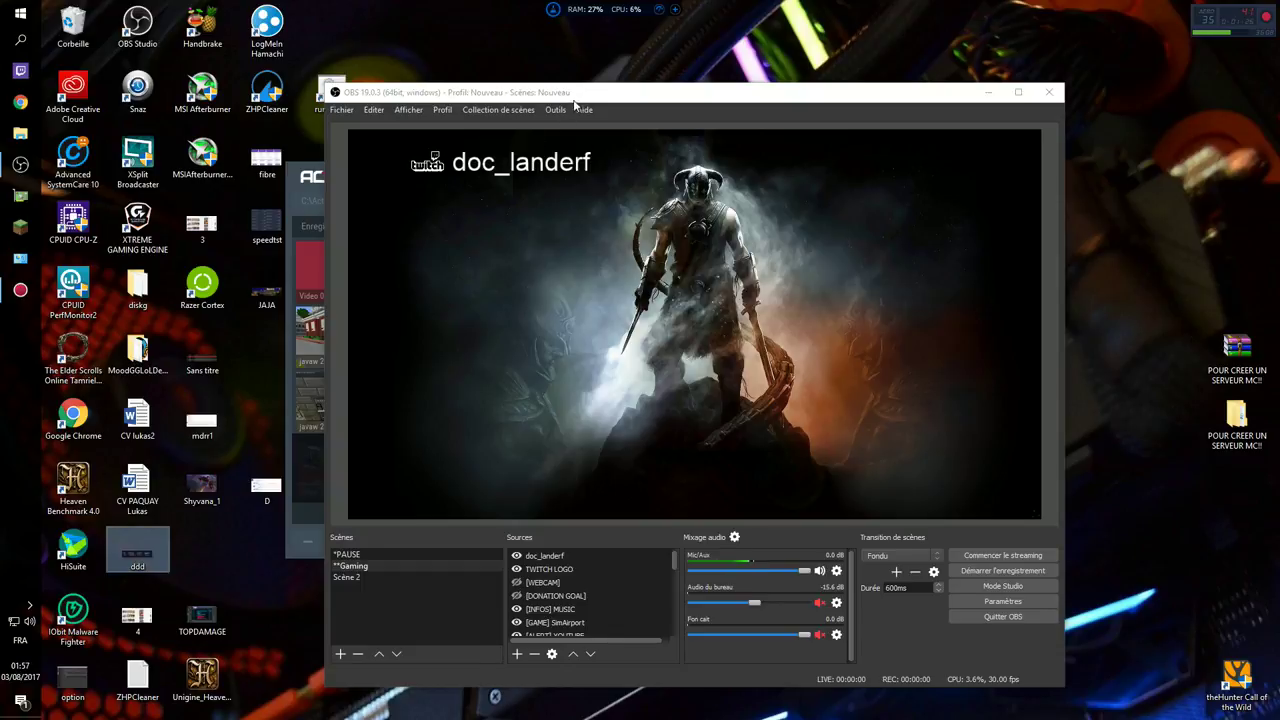
pyautogui.moveTo(573, 101); pyautogui.dragTo(462, 47)
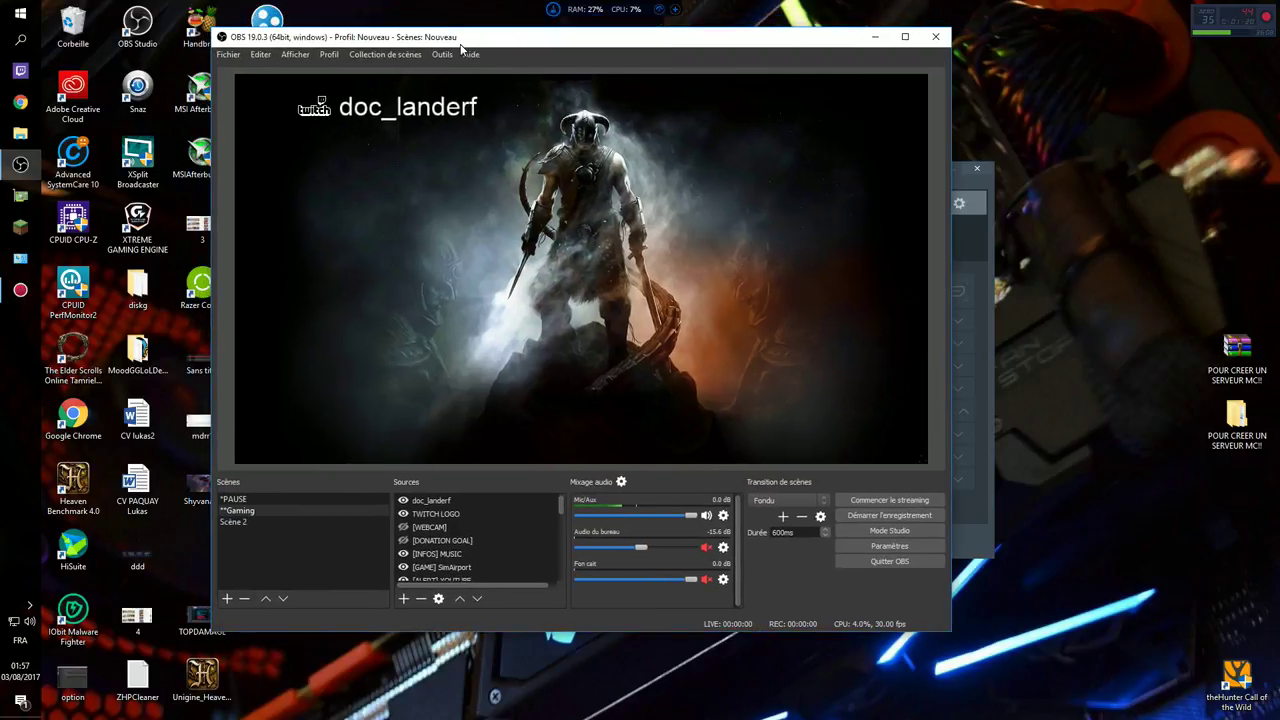
pyautogui.doubleClick(70, 488)
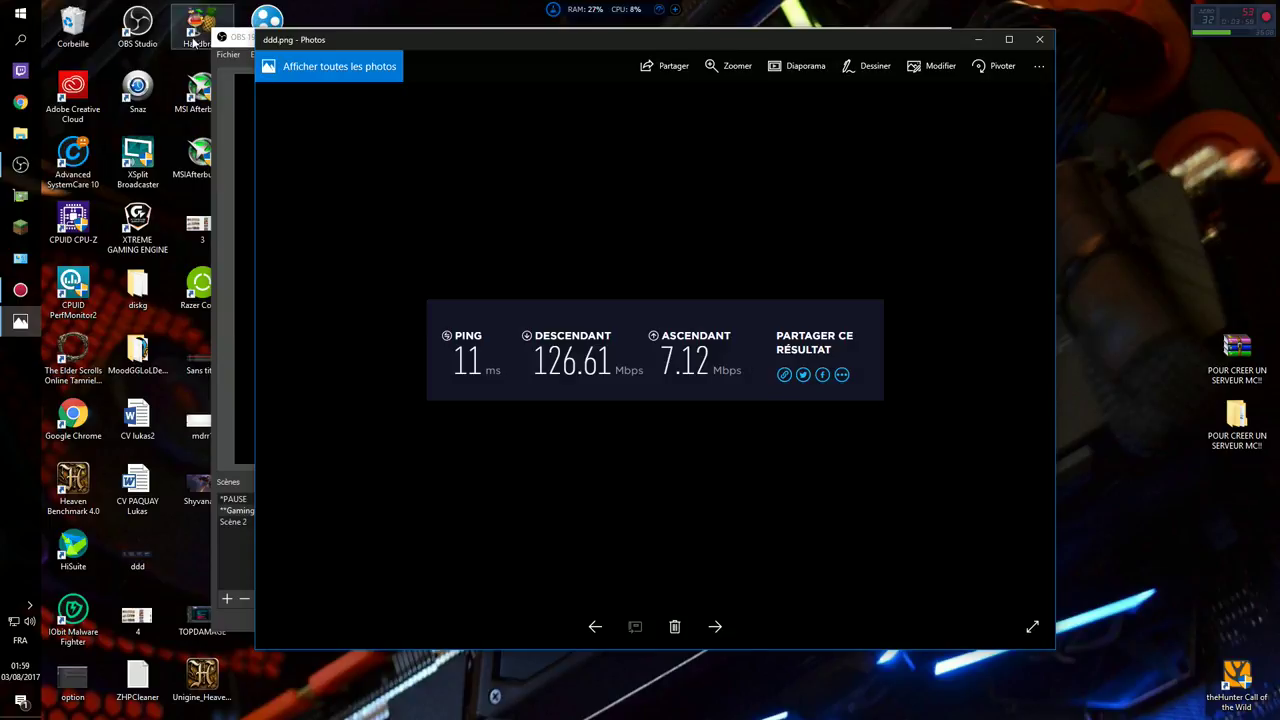
# - Return to OBS and, in its settings, switch the theme to Default and back to Dark
pyautogui.click(232, 45)
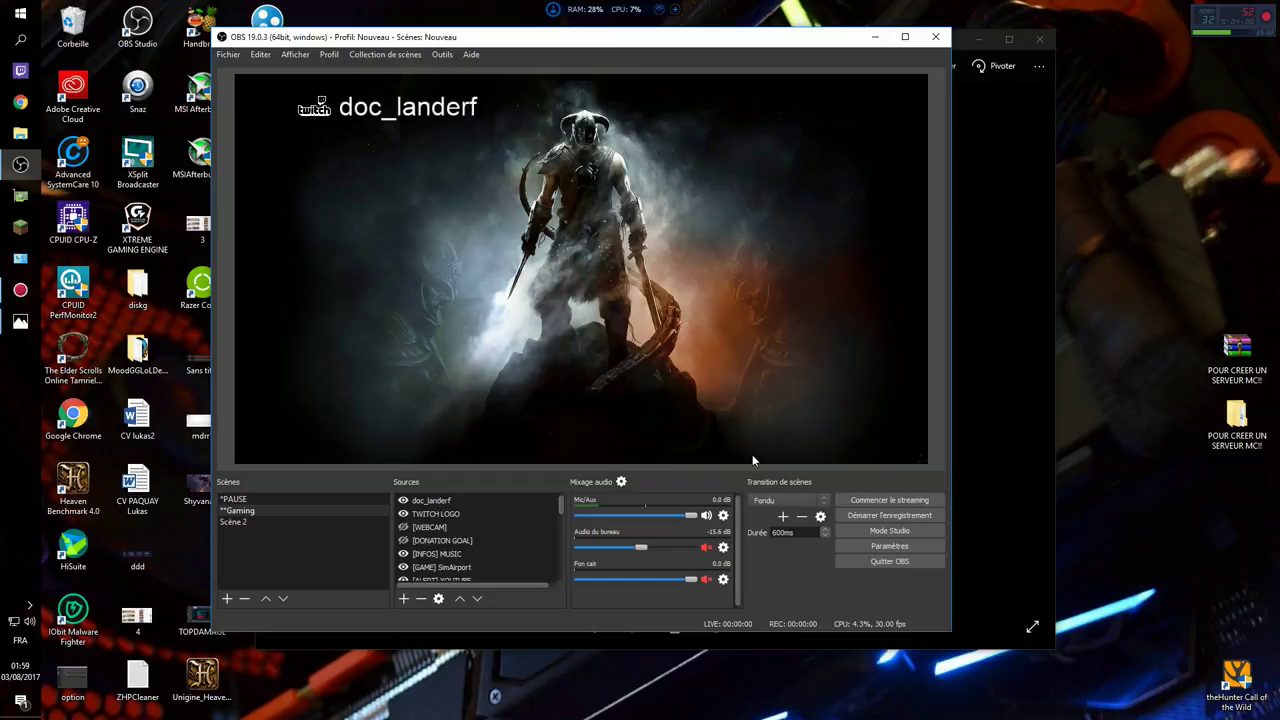
pyautogui.click(849, 547)
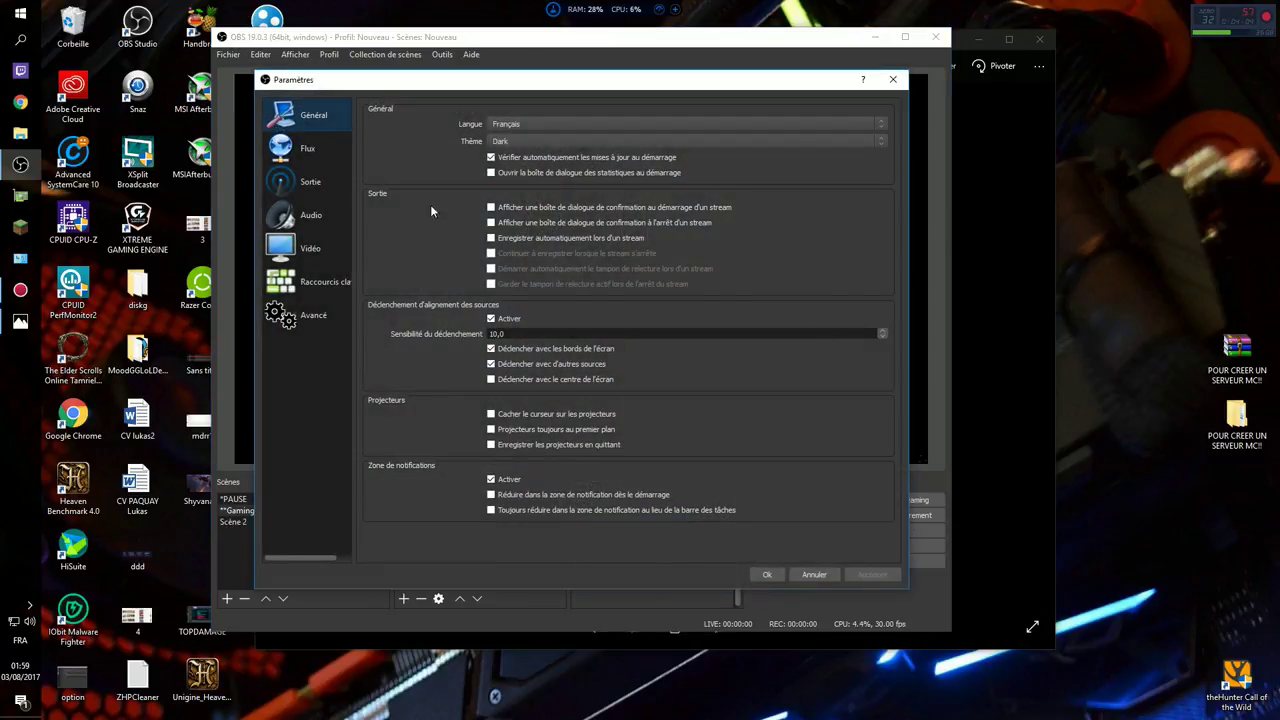
pyautogui.click(505, 143)
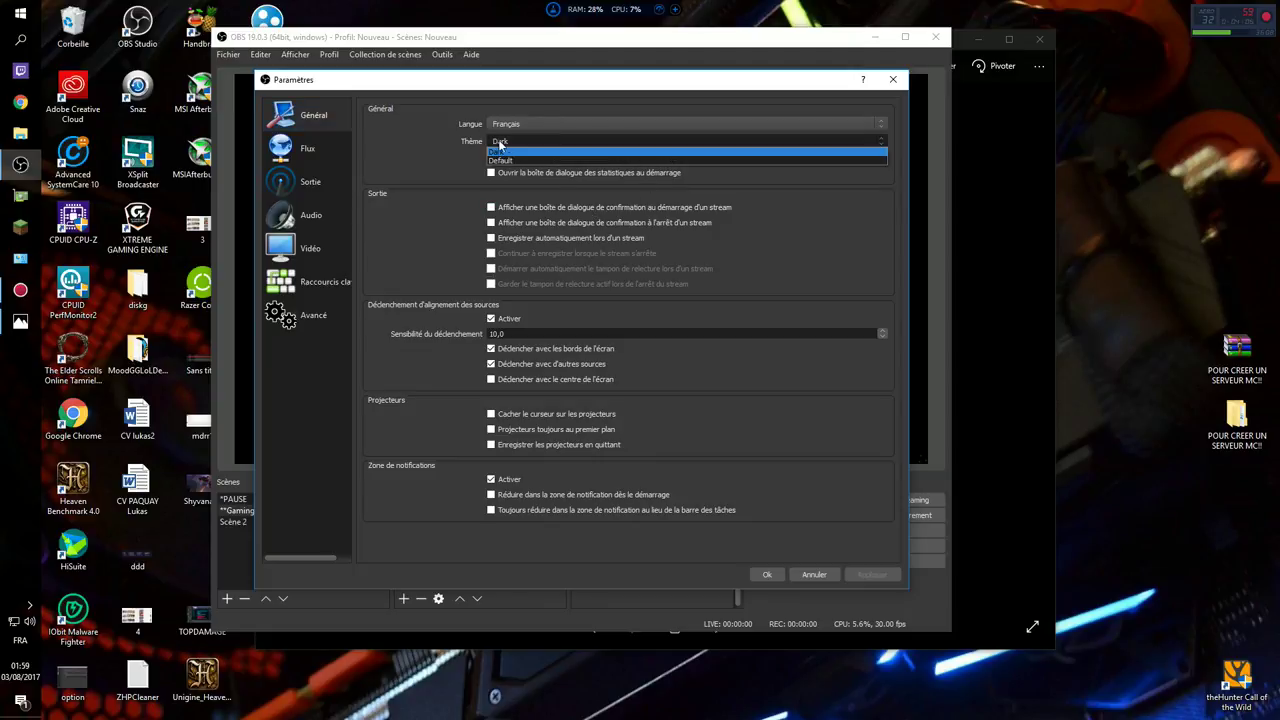
pyautogui.click(510, 158)
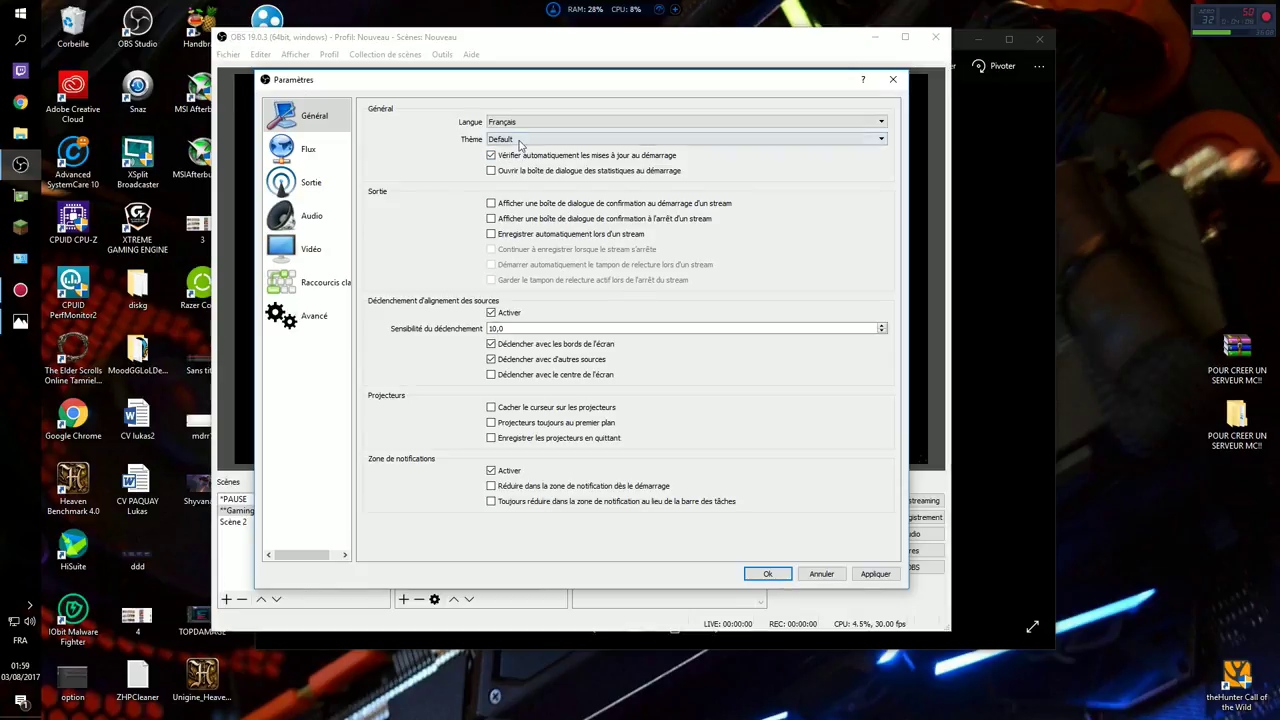
pyautogui.click(520, 141)
pyautogui.click(508, 155)
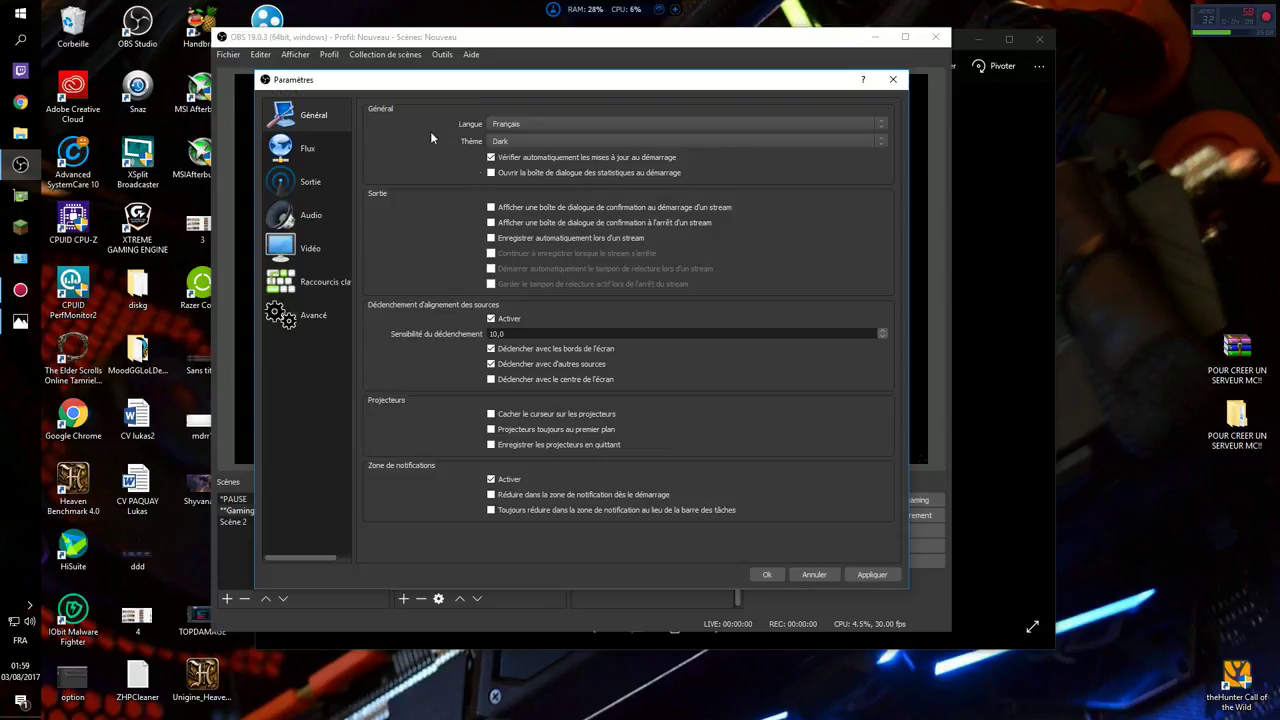
# - Review the streaming service, server and stream key fields in the stream settings
pyautogui.click(302, 155)
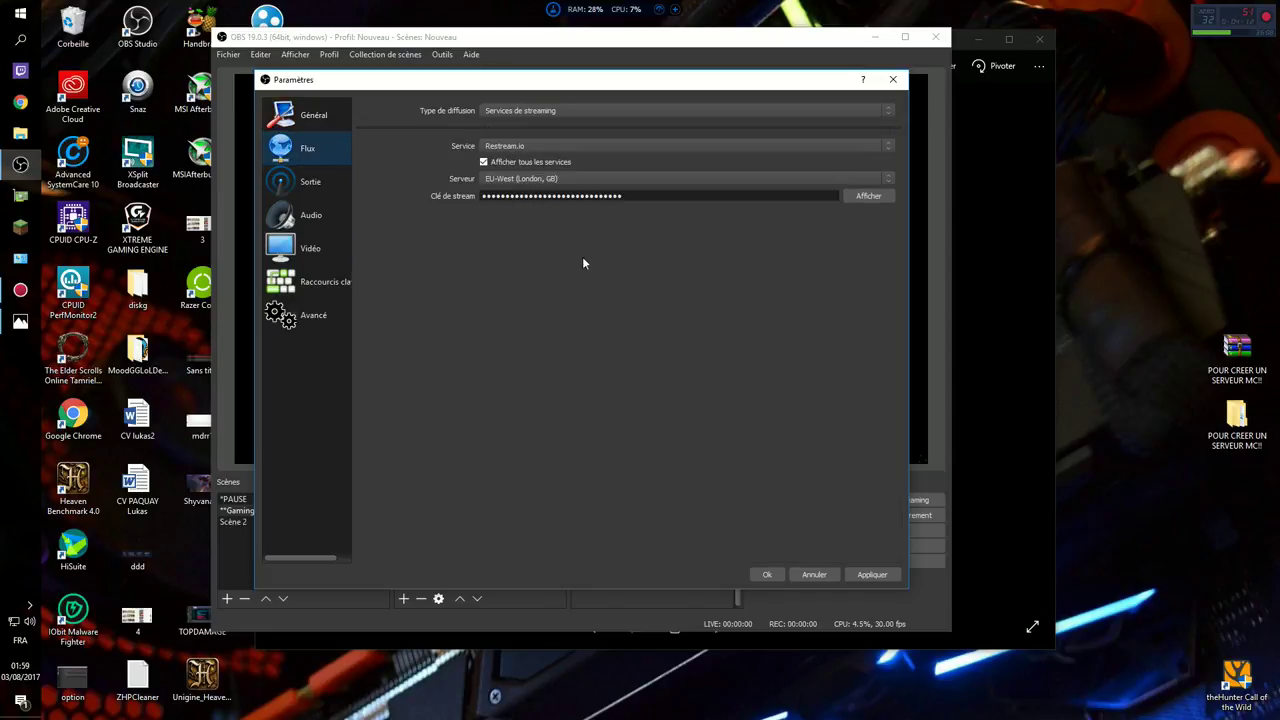
pyautogui.moveTo(622, 196); pyautogui.dragTo(482, 196)
pyautogui.click(657, 196)
pyautogui.moveTo(628, 196); pyautogui.dragTo(457, 205)
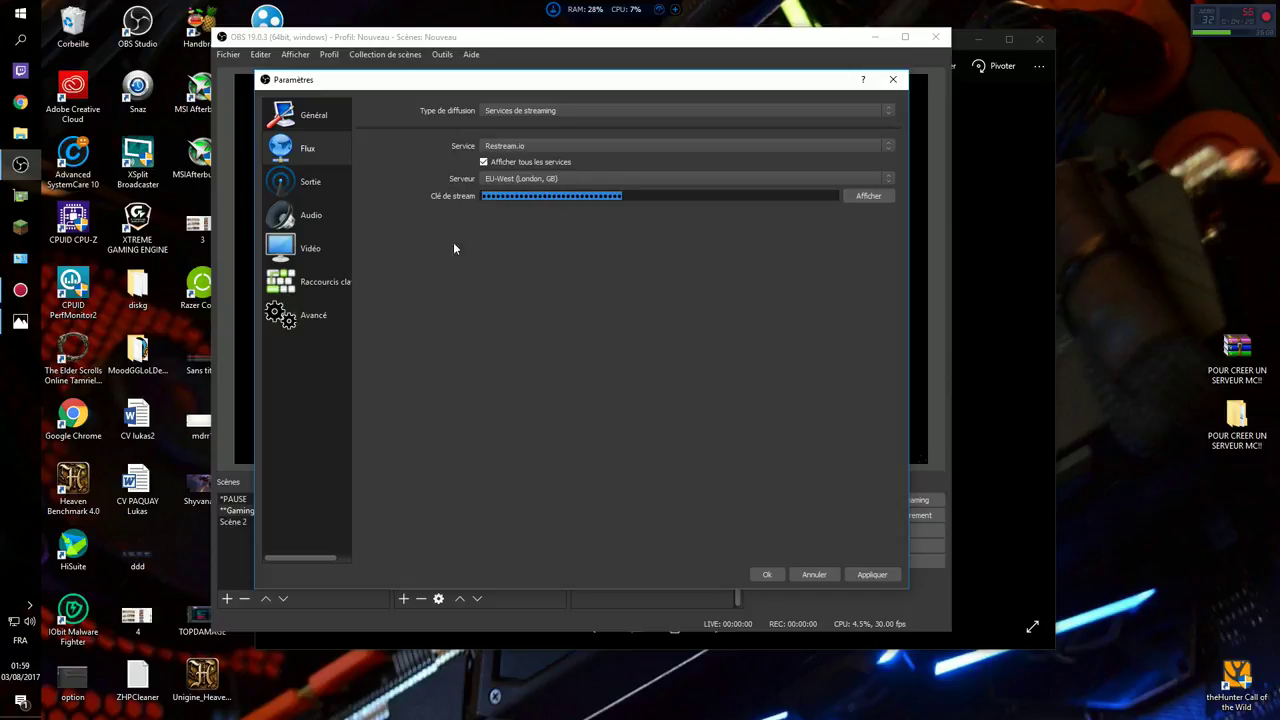
pyautogui.click(450, 256)
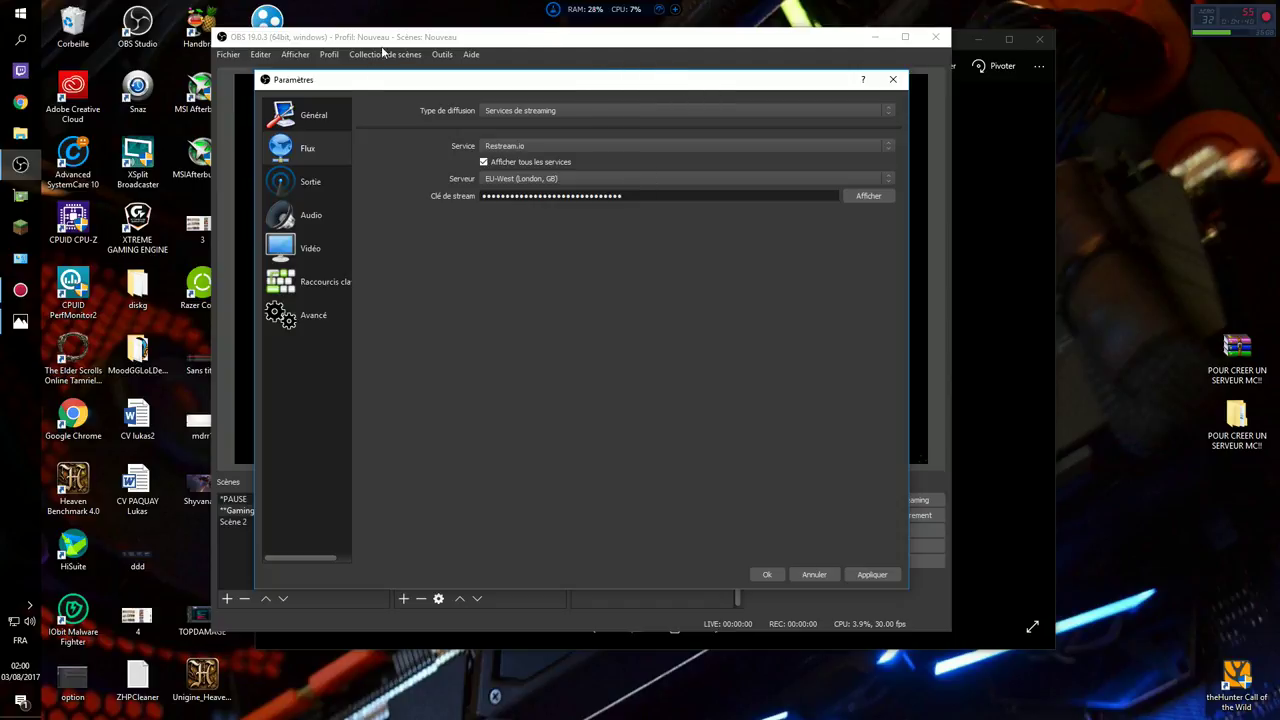
# - In the output settings, choose the Avancé output mode and the NVENC H.264 encoder for streaming
pyautogui.click(312, 182)
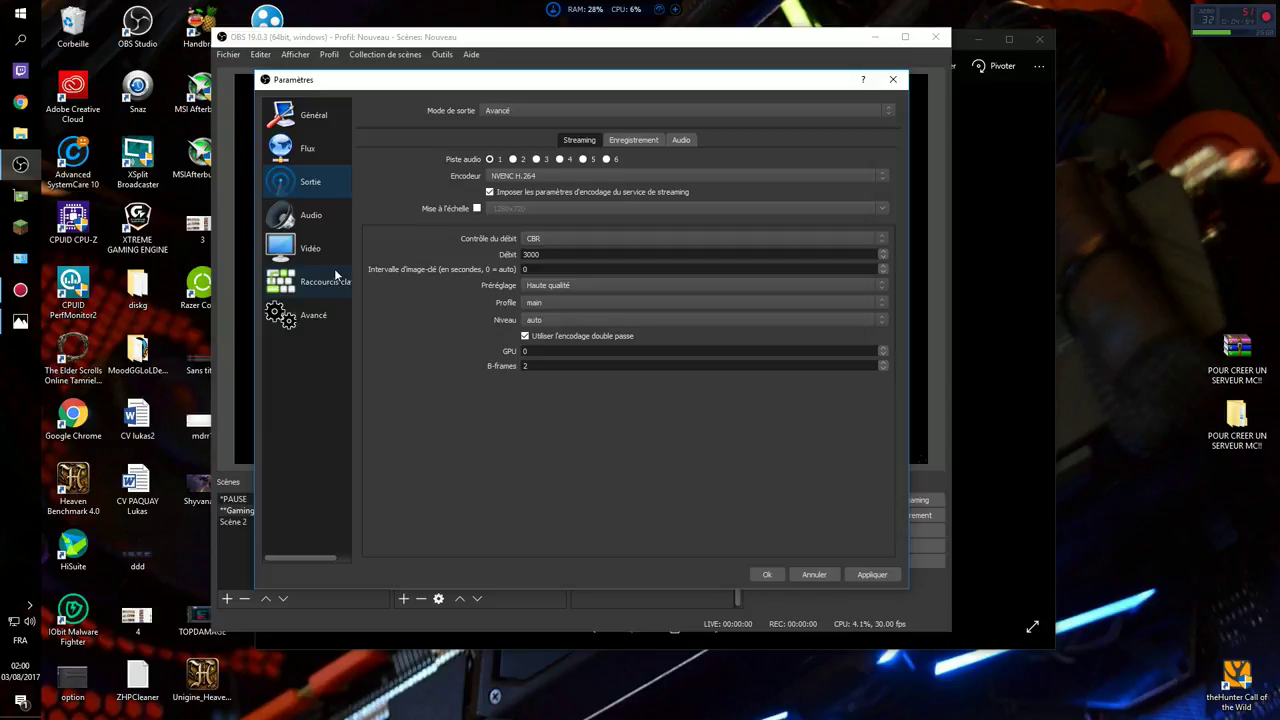
pyautogui.click(514, 114)
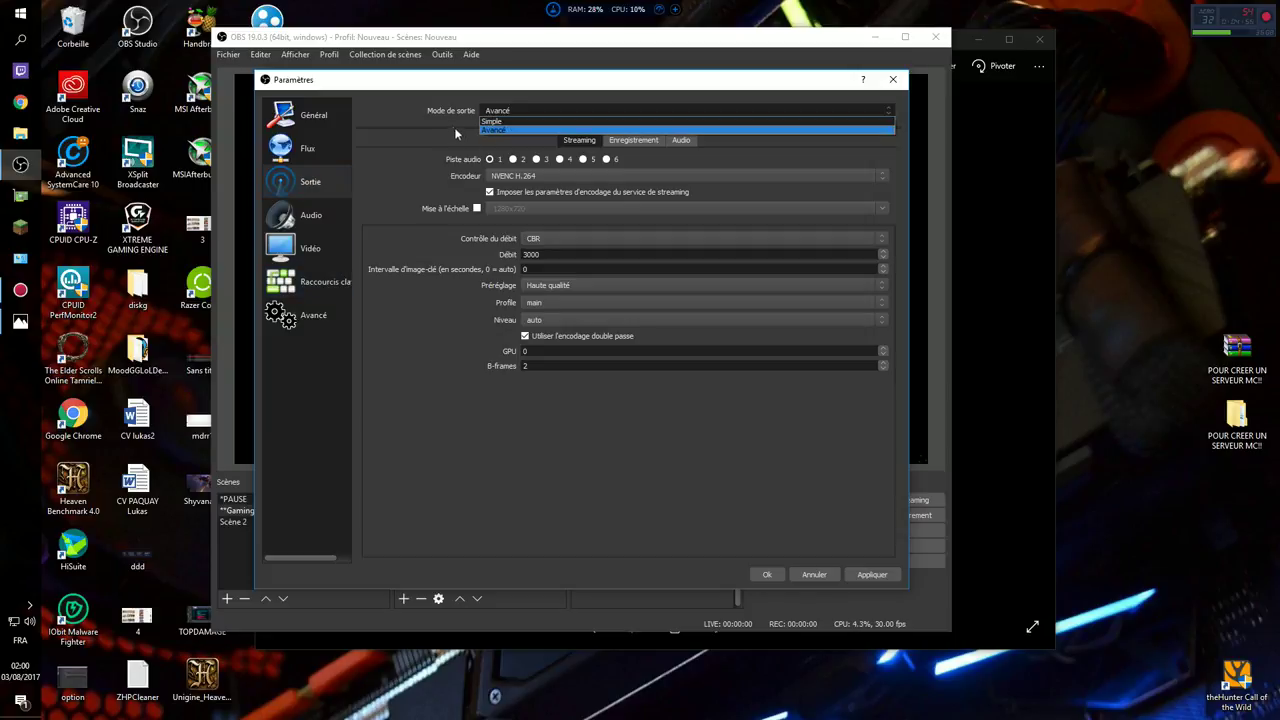
pyautogui.click(488, 127)
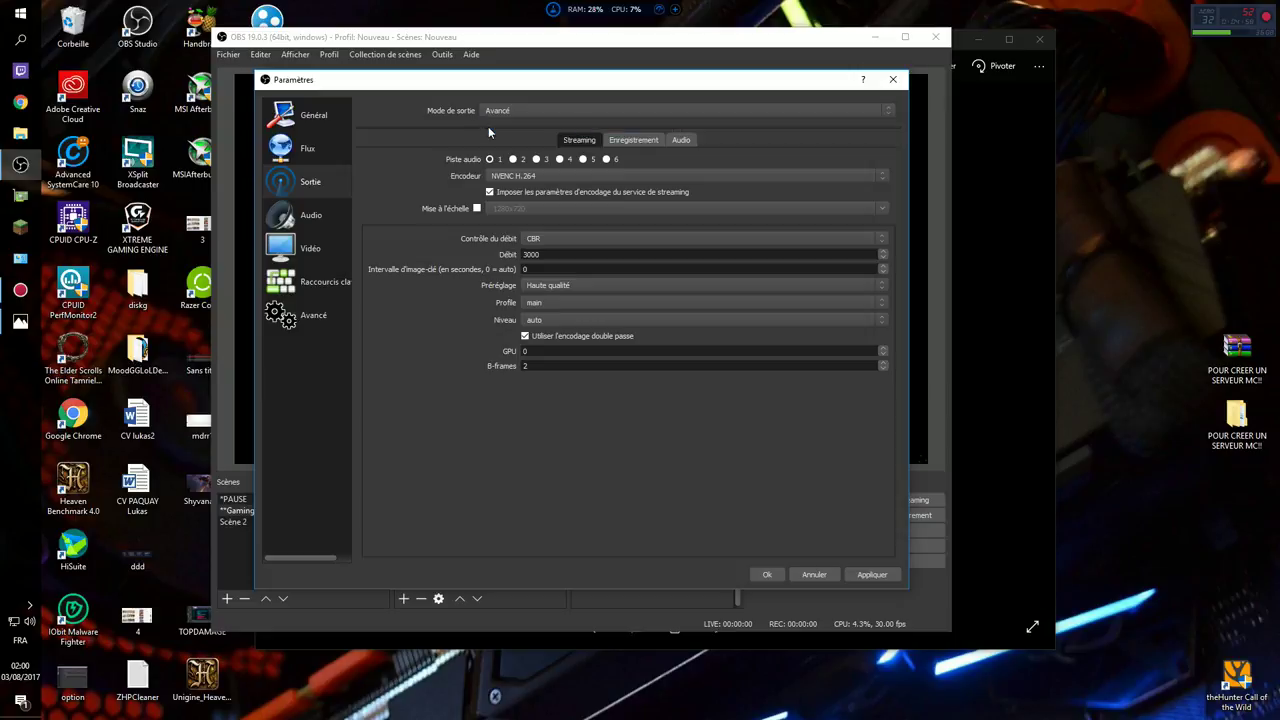
pyautogui.click(642, 176)
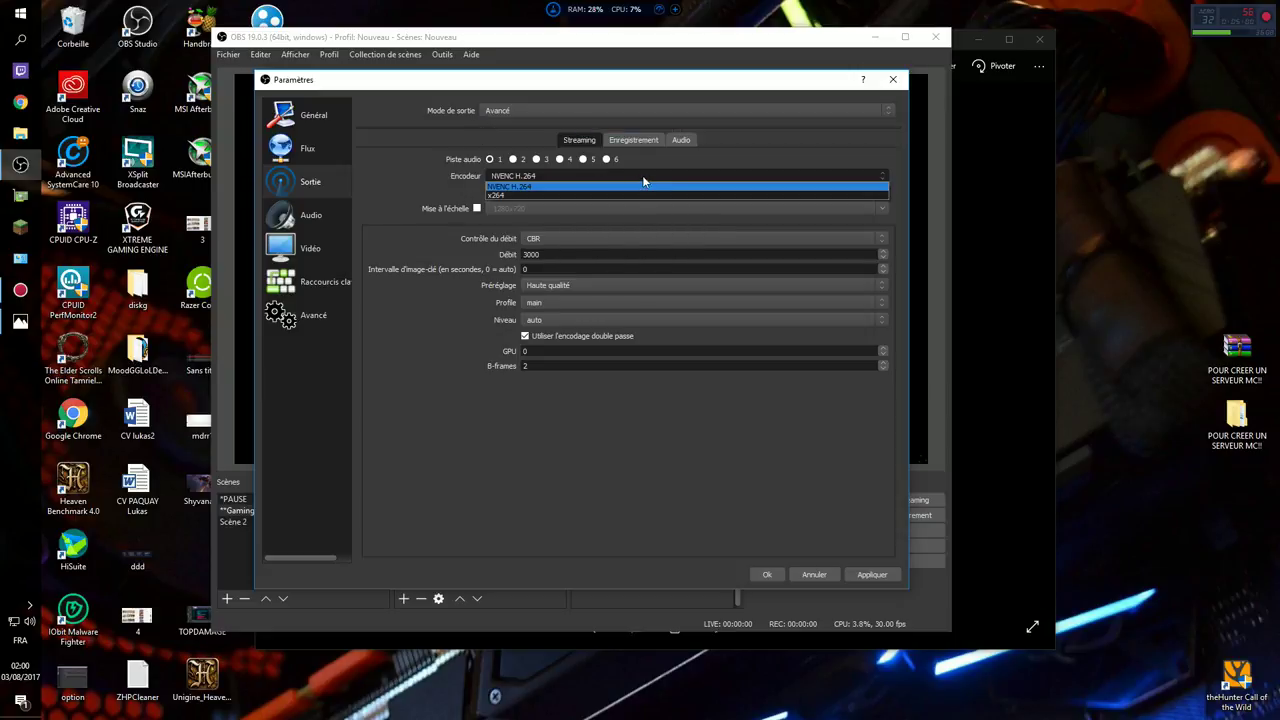
pyautogui.click(541, 186)
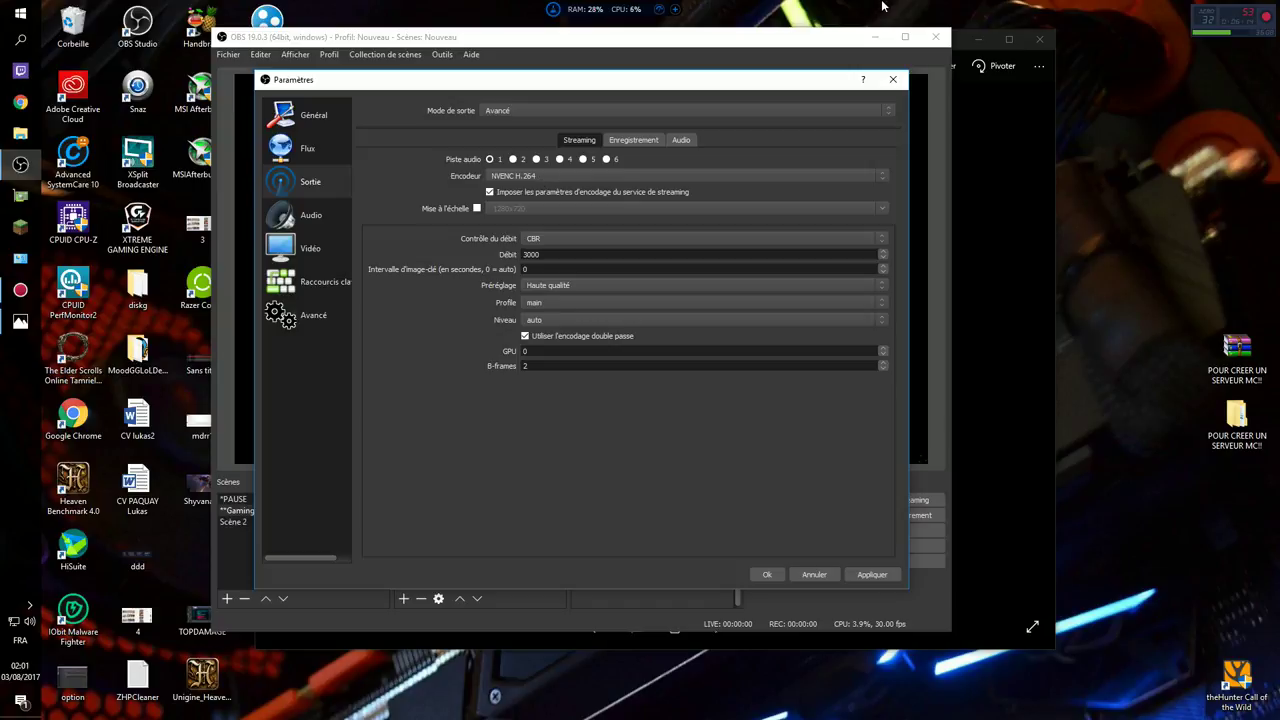
pyautogui.click(508, 178)
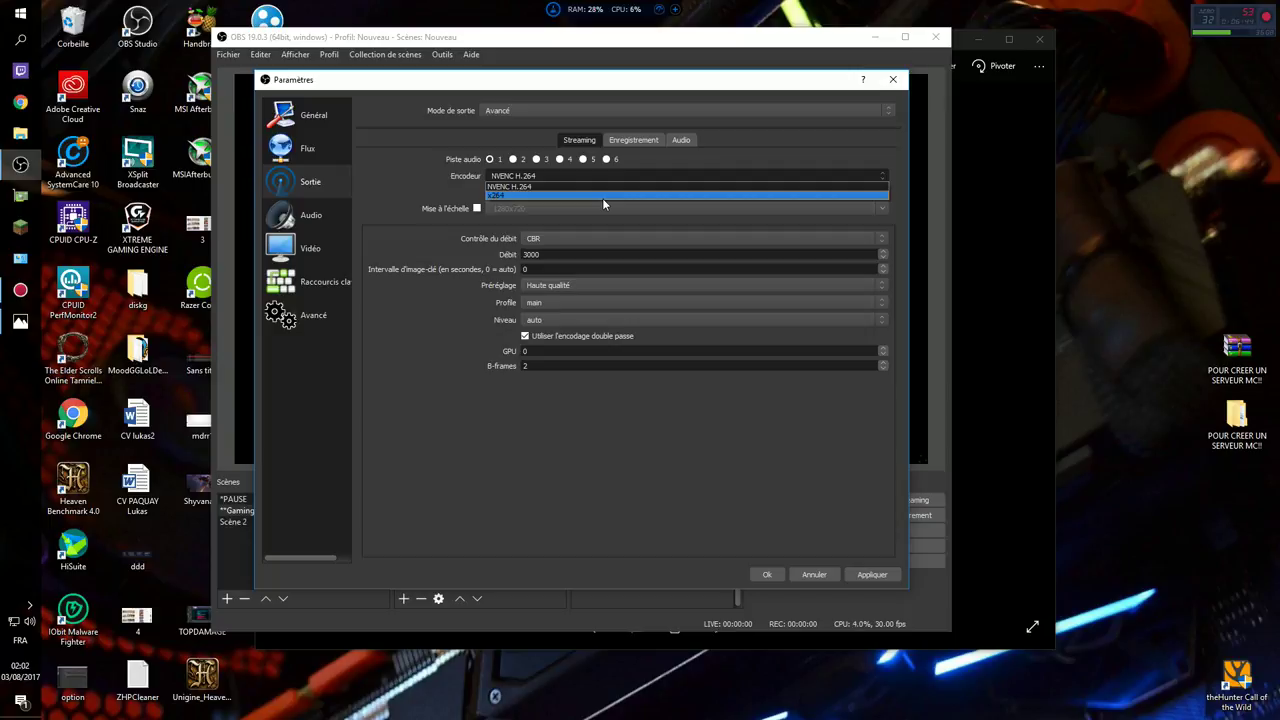
# - Enable output rescaling for streaming and set its resolution to 1920x1080
pyautogui.click(475, 210)
pyautogui.click(476, 208)
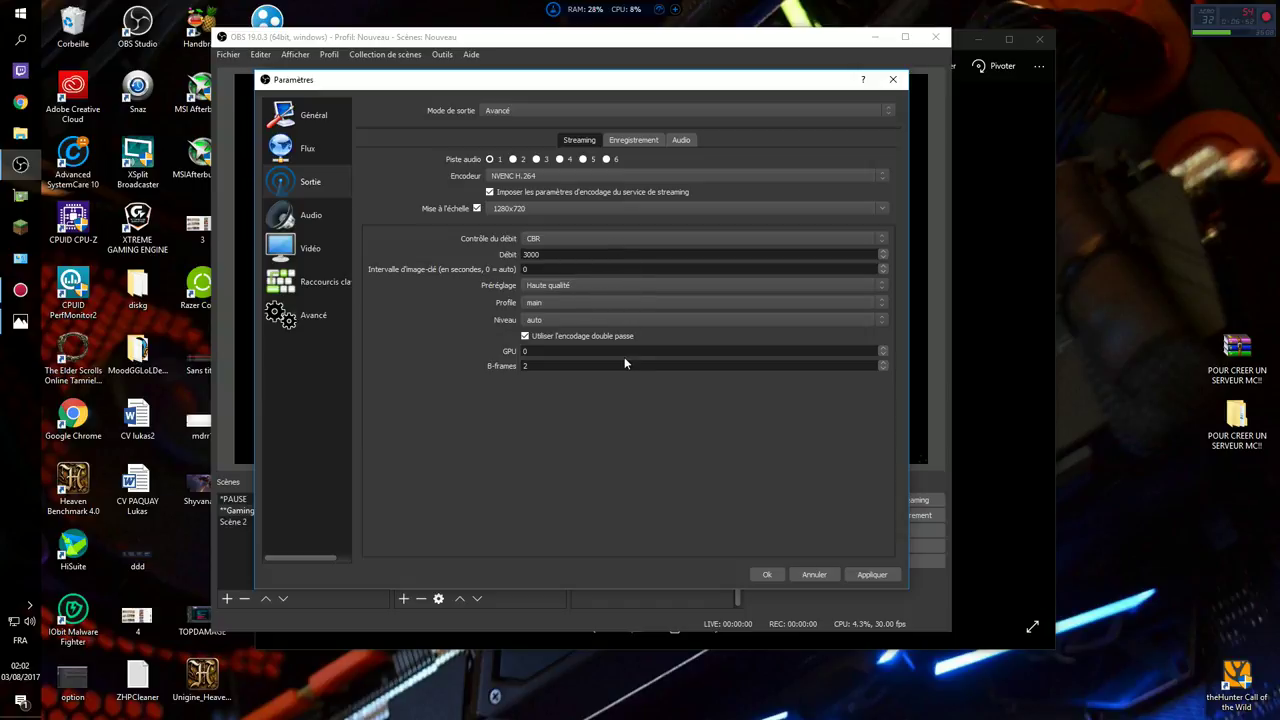
pyautogui.doubleClick(561, 209)
pyautogui.write('1920x10')
pyautogui.press('End')
# - Set the streaming rate control to CBR and the encoder preset to Haute qualité
pyautogui.click(578, 238)
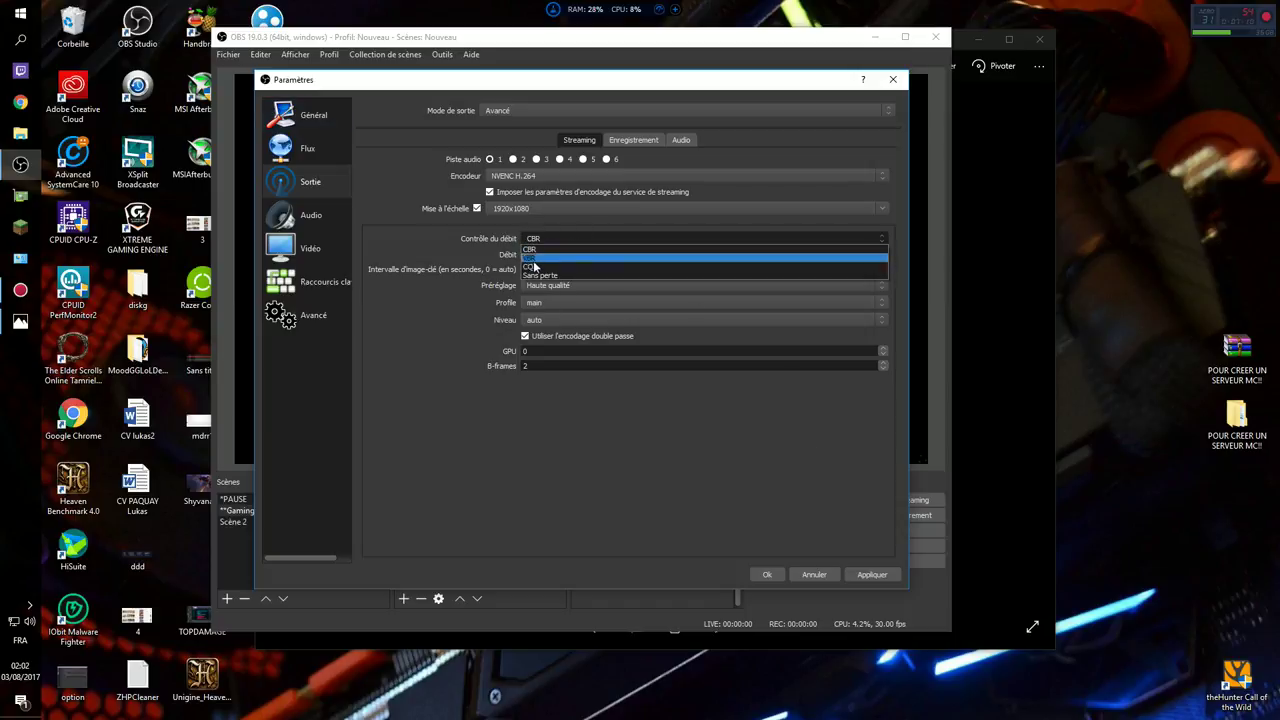
pyautogui.click(572, 249)
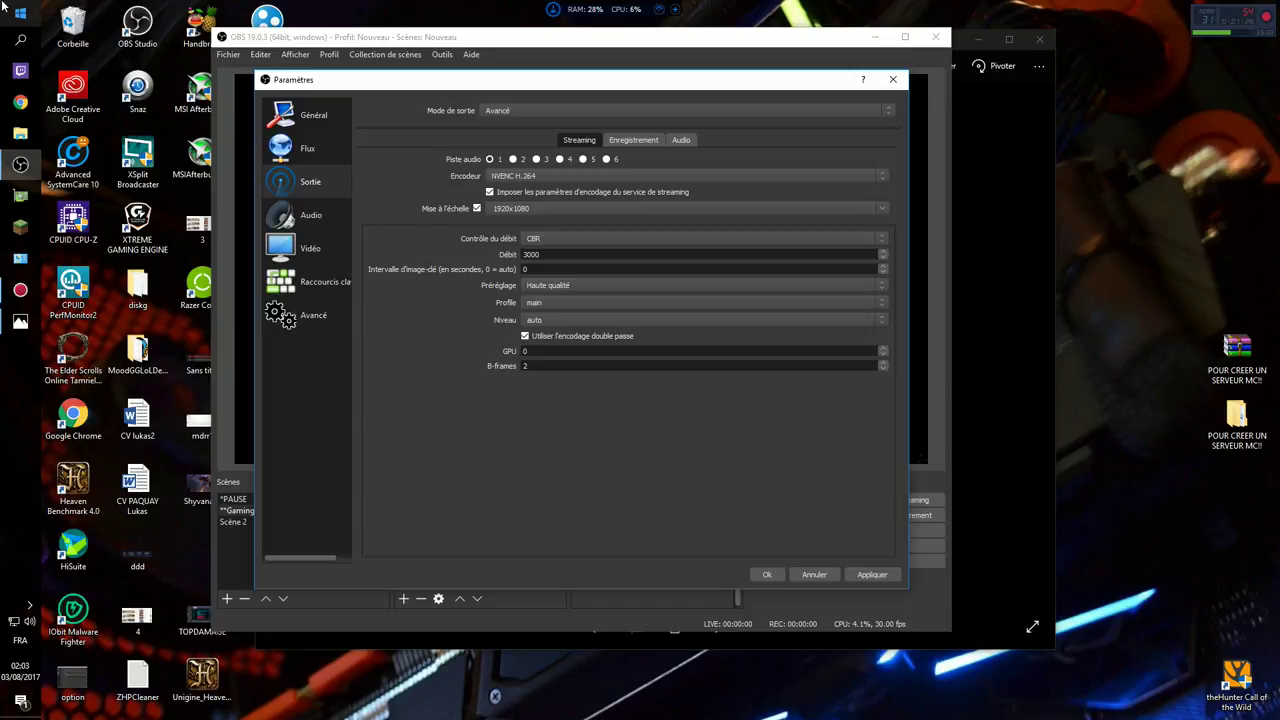
pyautogui.click(528, 288)
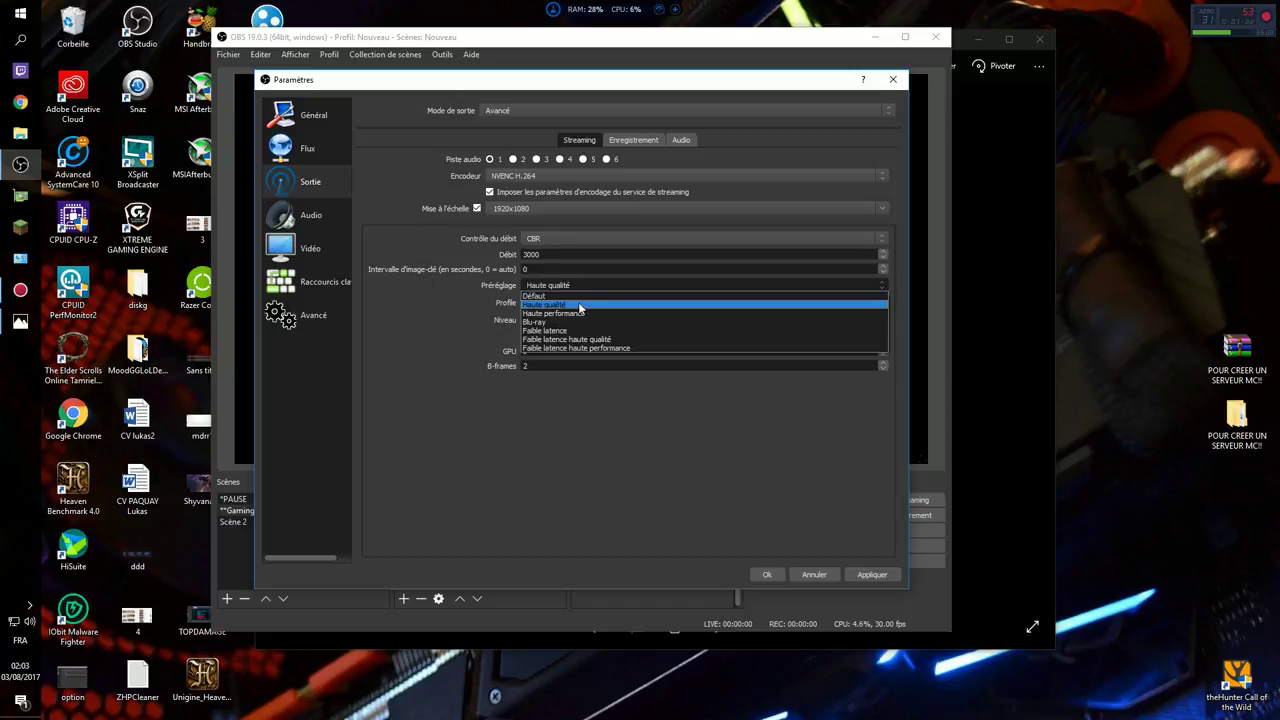
pyautogui.click(541, 286)
pyautogui.click(541, 286)
pyautogui.click(548, 305)
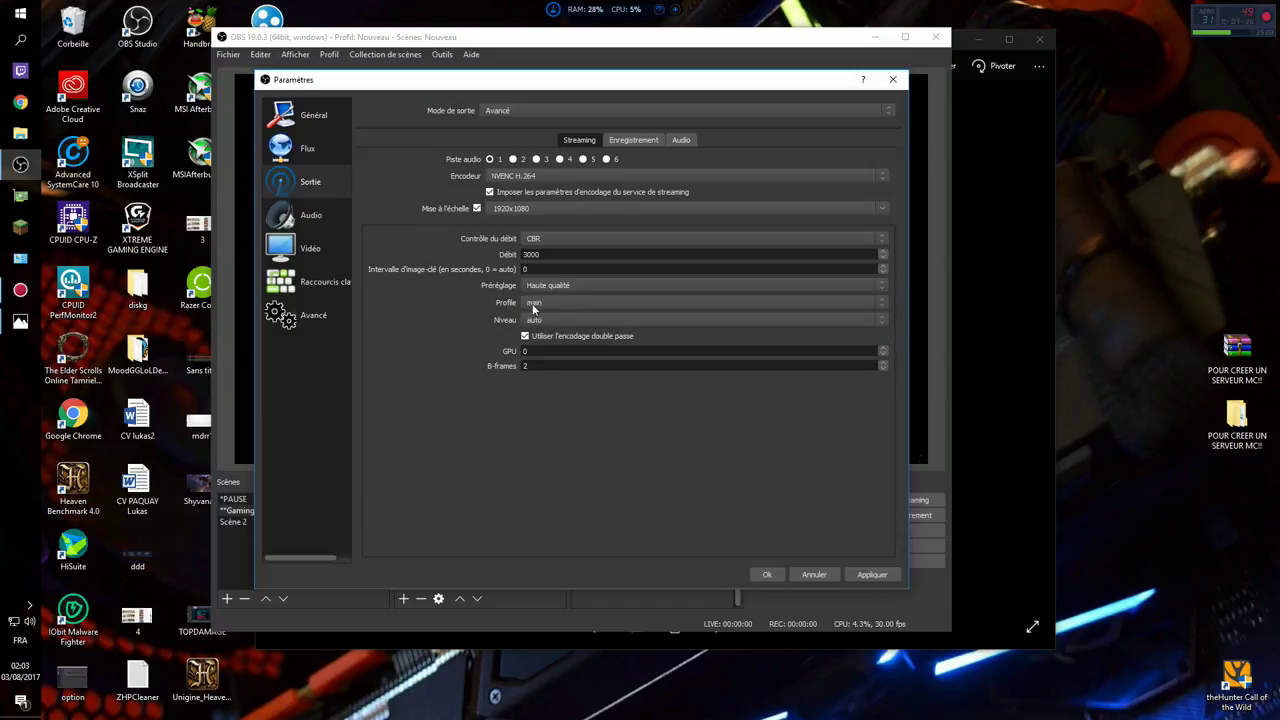
# - Set the encoder profile to main, the level to auto and the B-frames to 2
pyautogui.click(530, 304)
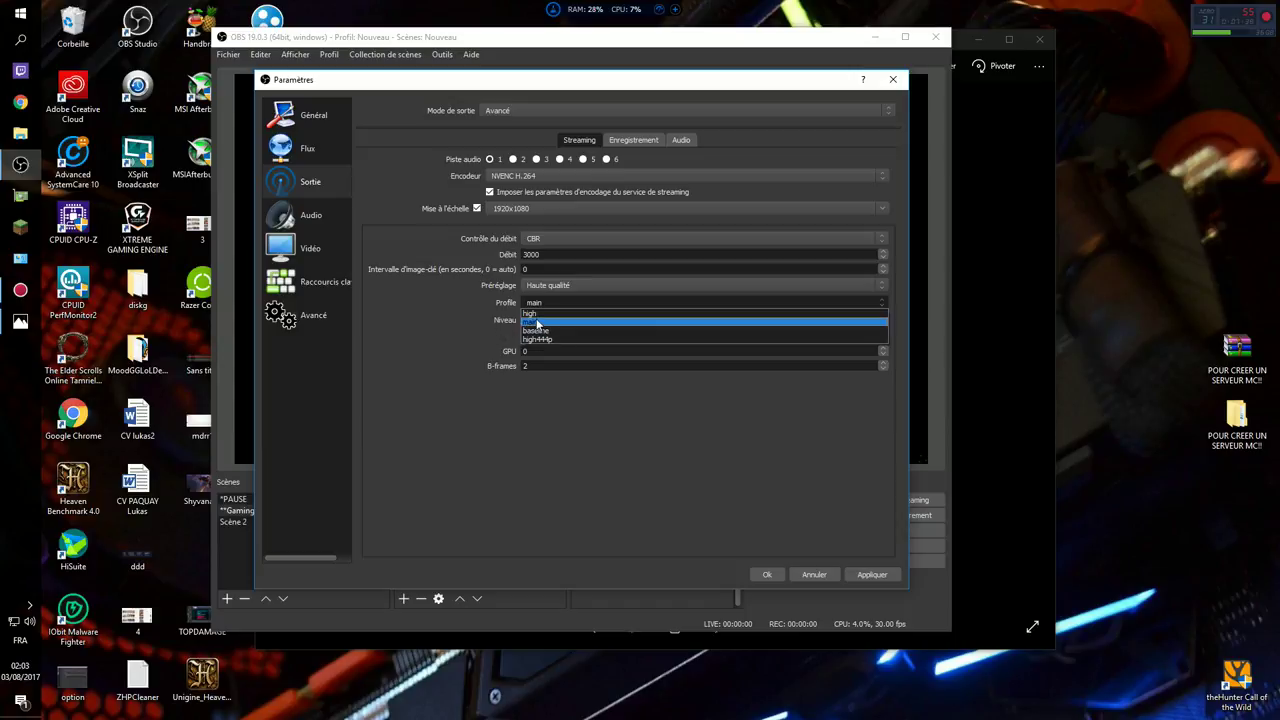
pyautogui.click(517, 324)
pyautogui.click(554, 322)
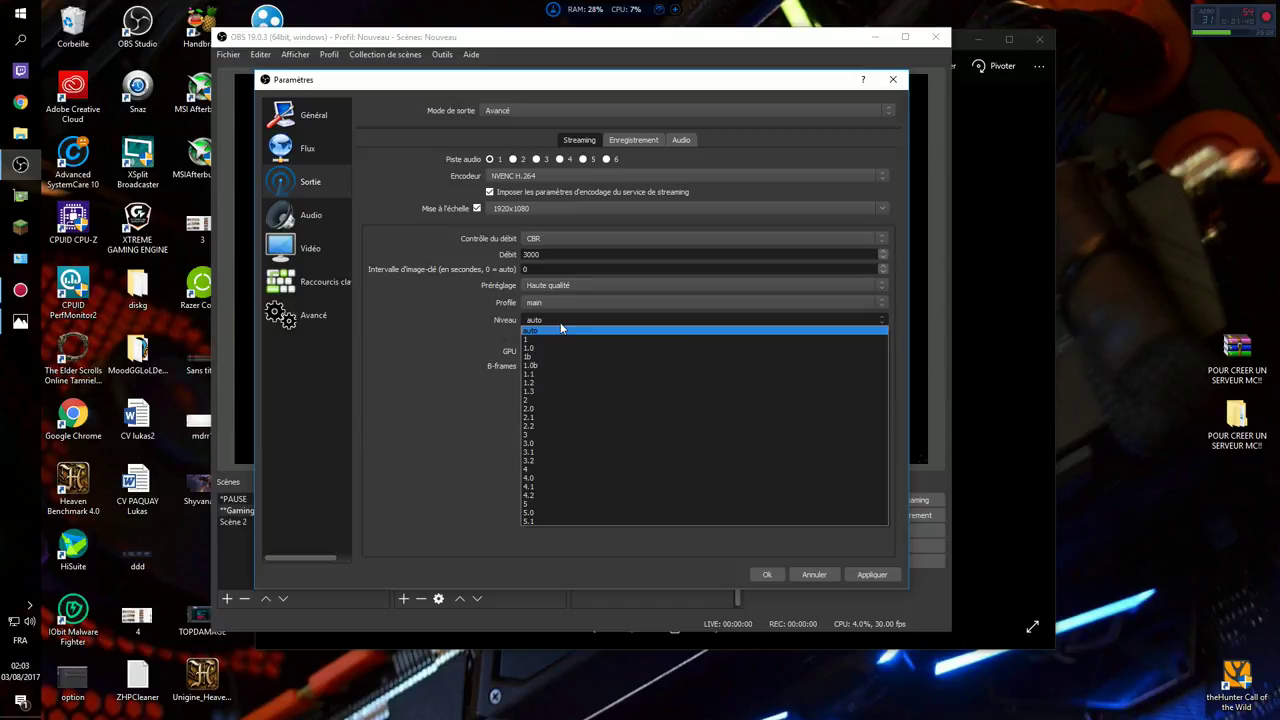
pyautogui.click(545, 334)
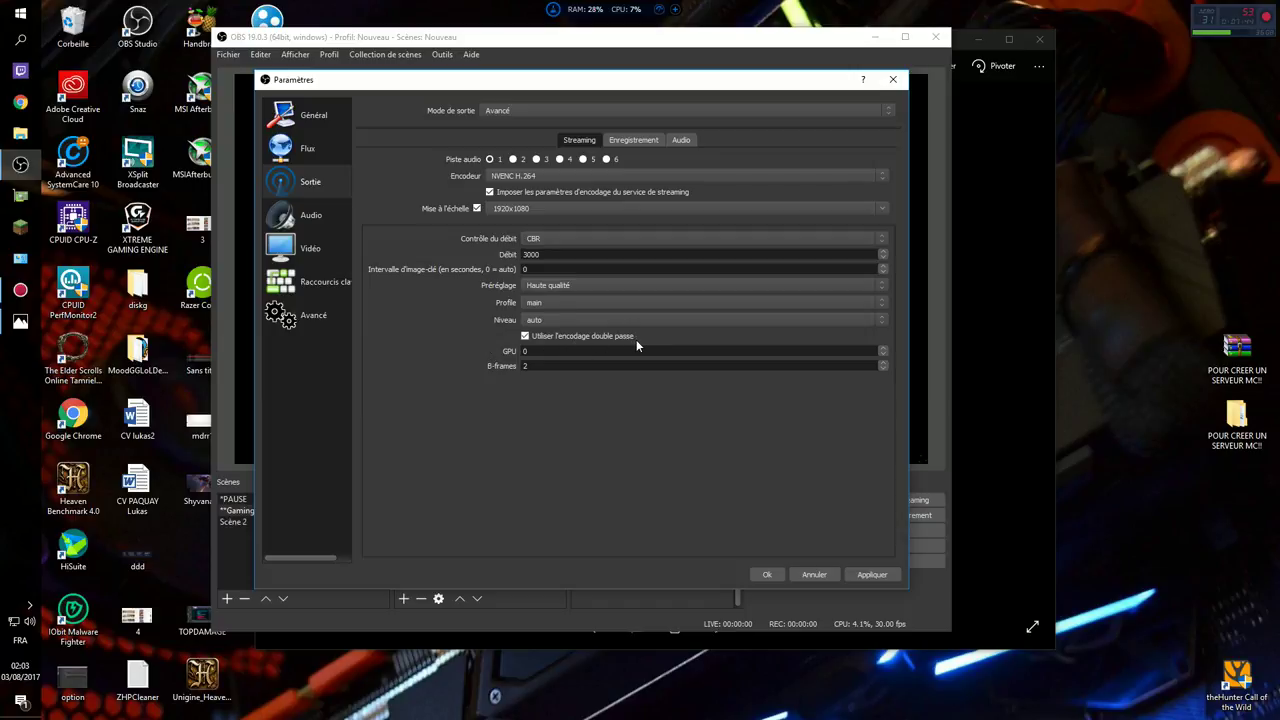
pyautogui.moveTo(585, 369); pyautogui.dragTo(477, 373)
pyautogui.write('2')
# - Open the audio settings and show the available sample rate options
pyautogui.click(320, 221)
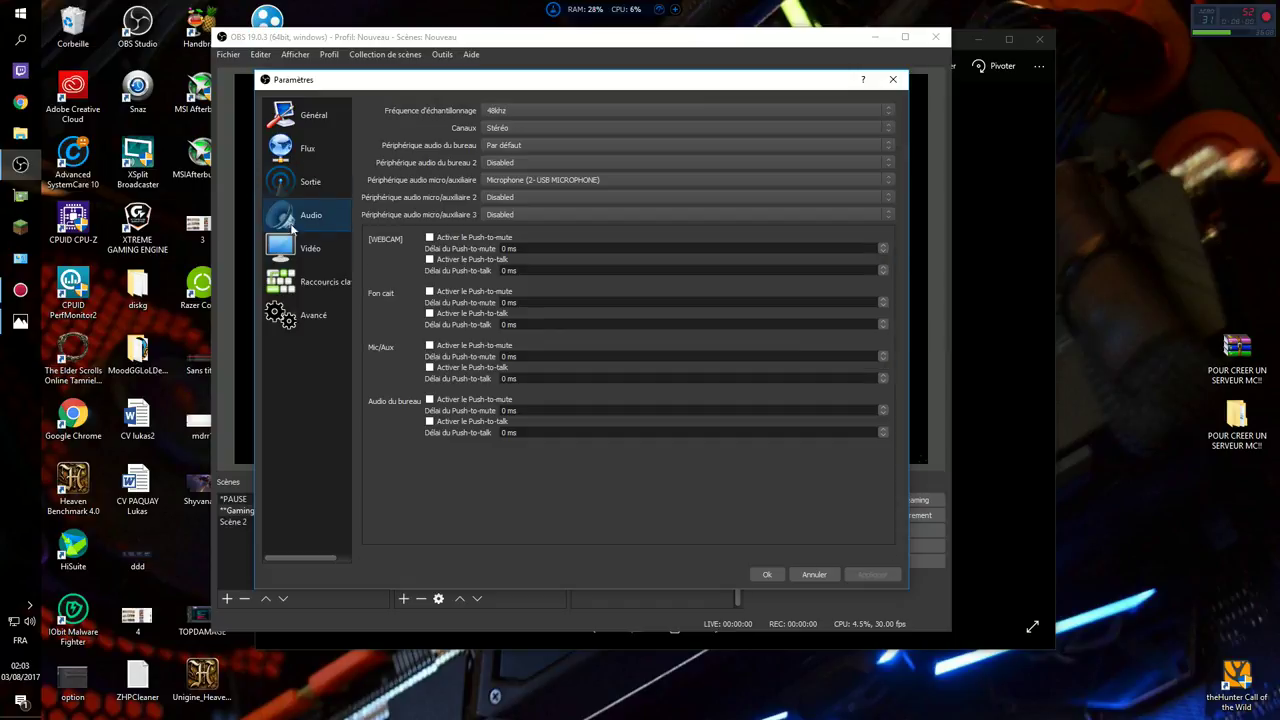
pyautogui.click(510, 113)
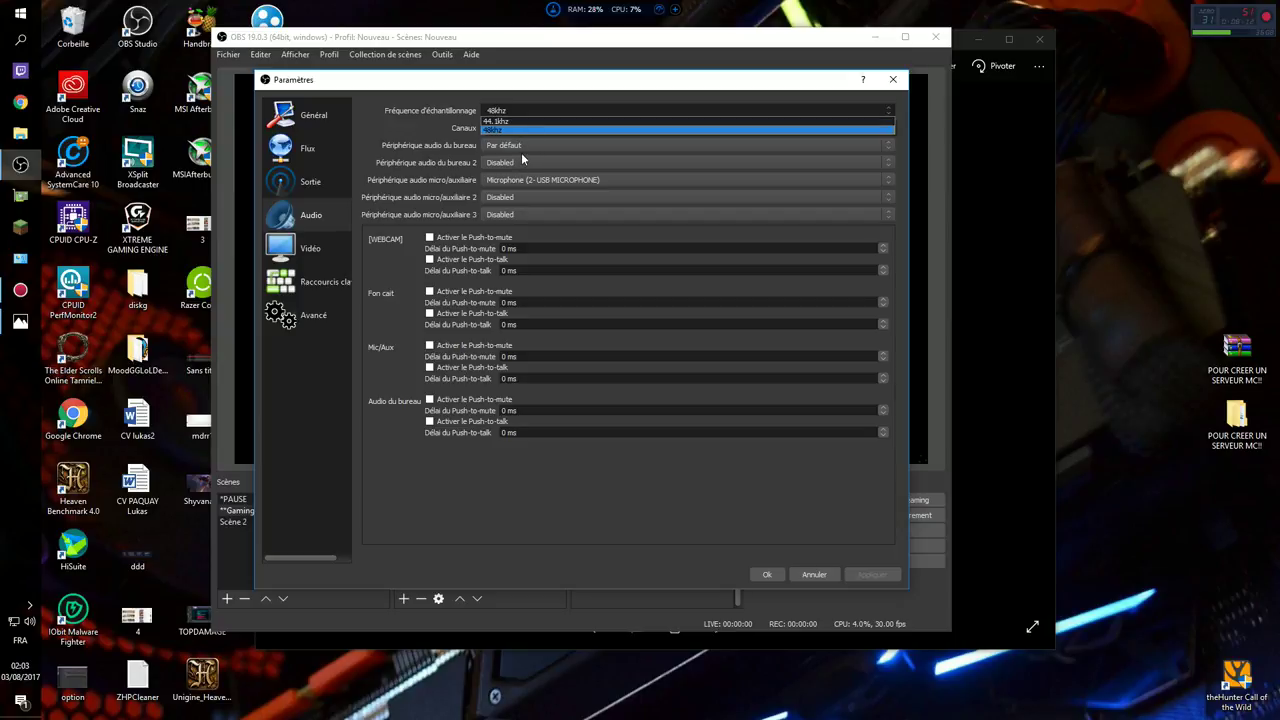
# - Open the Windows sound settings and show the list of recording devices
pyautogui.rightClick(31, 606)
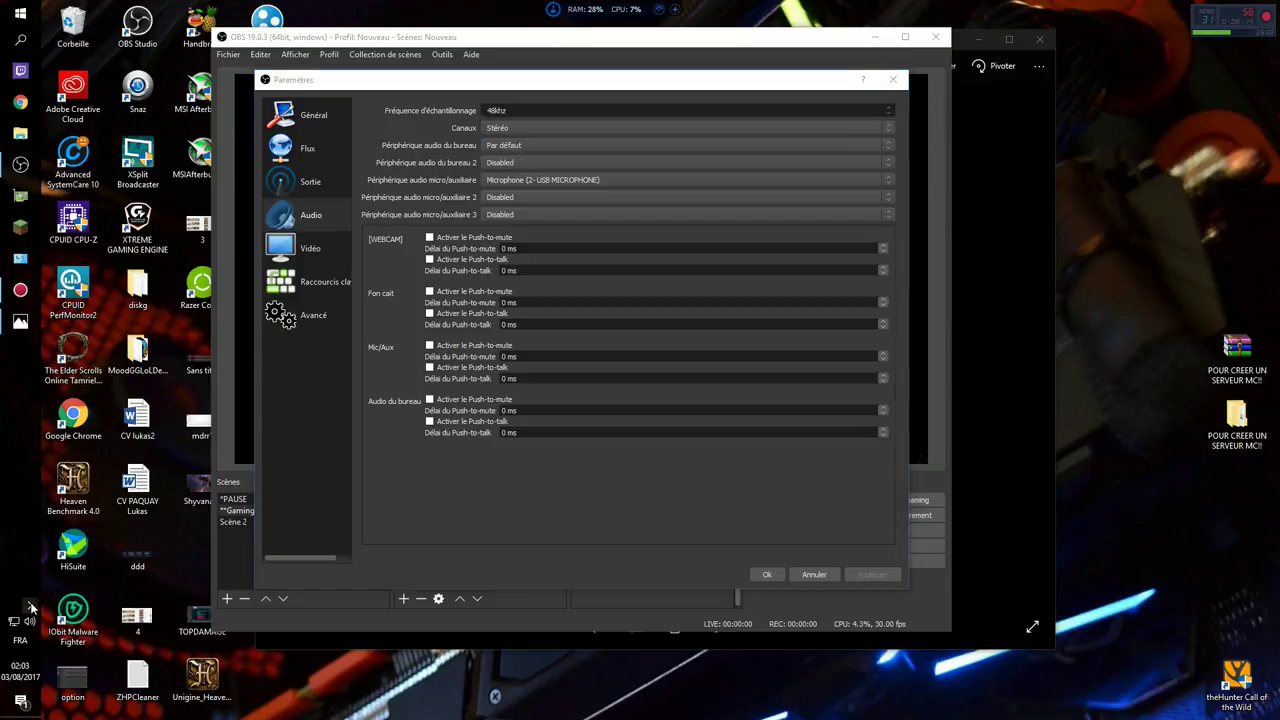
pyautogui.click(31, 606)
pyautogui.rightClick(30, 606)
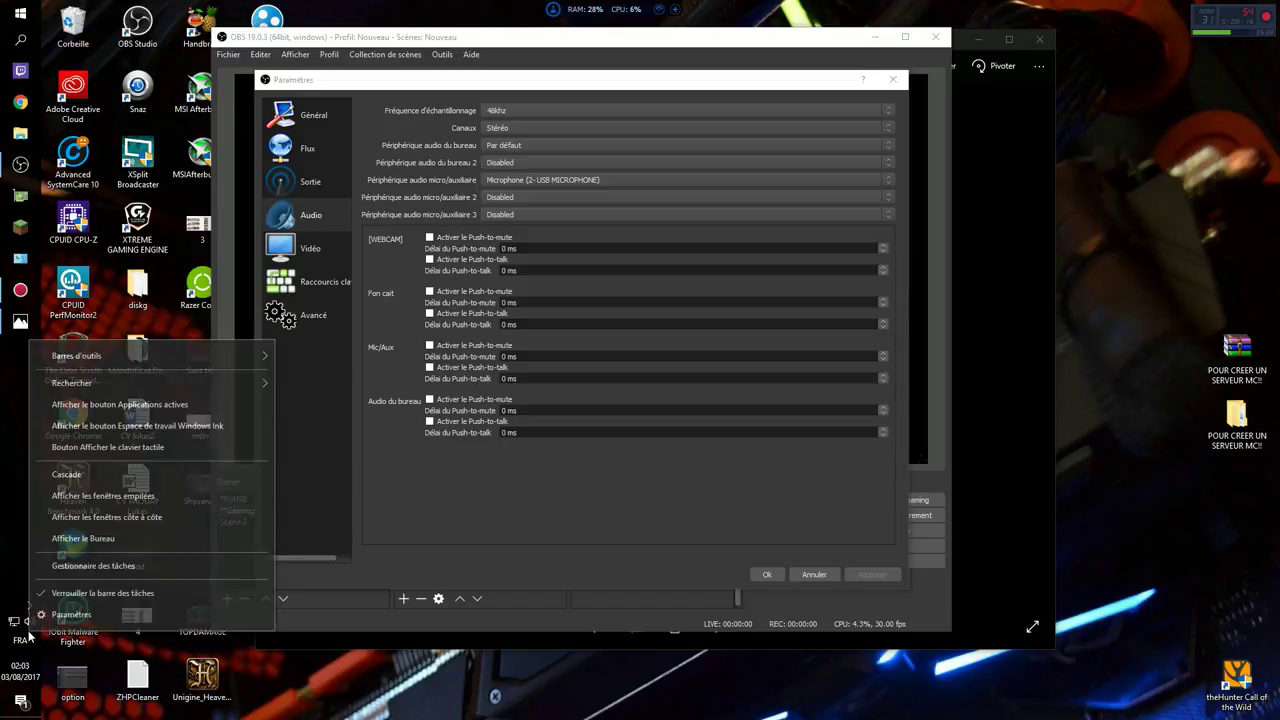
pyautogui.click(26, 630)
pyautogui.rightClick(28, 624)
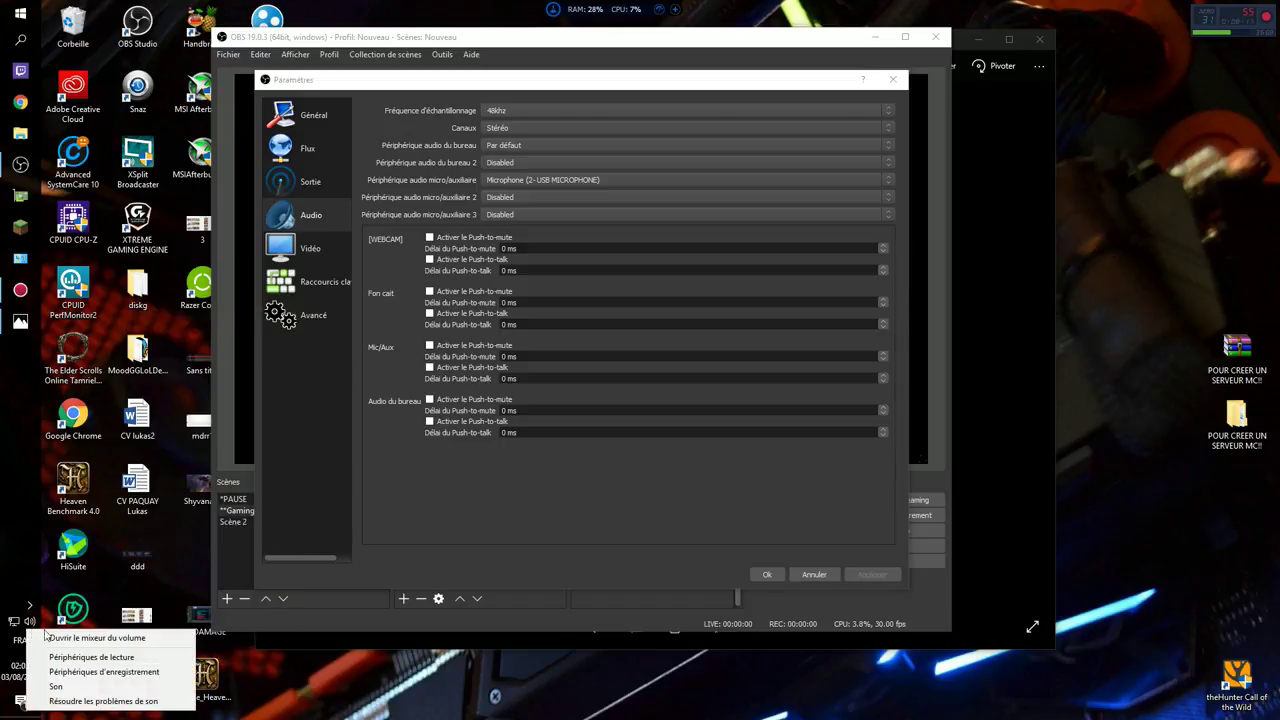
pyautogui.click(136, 660)
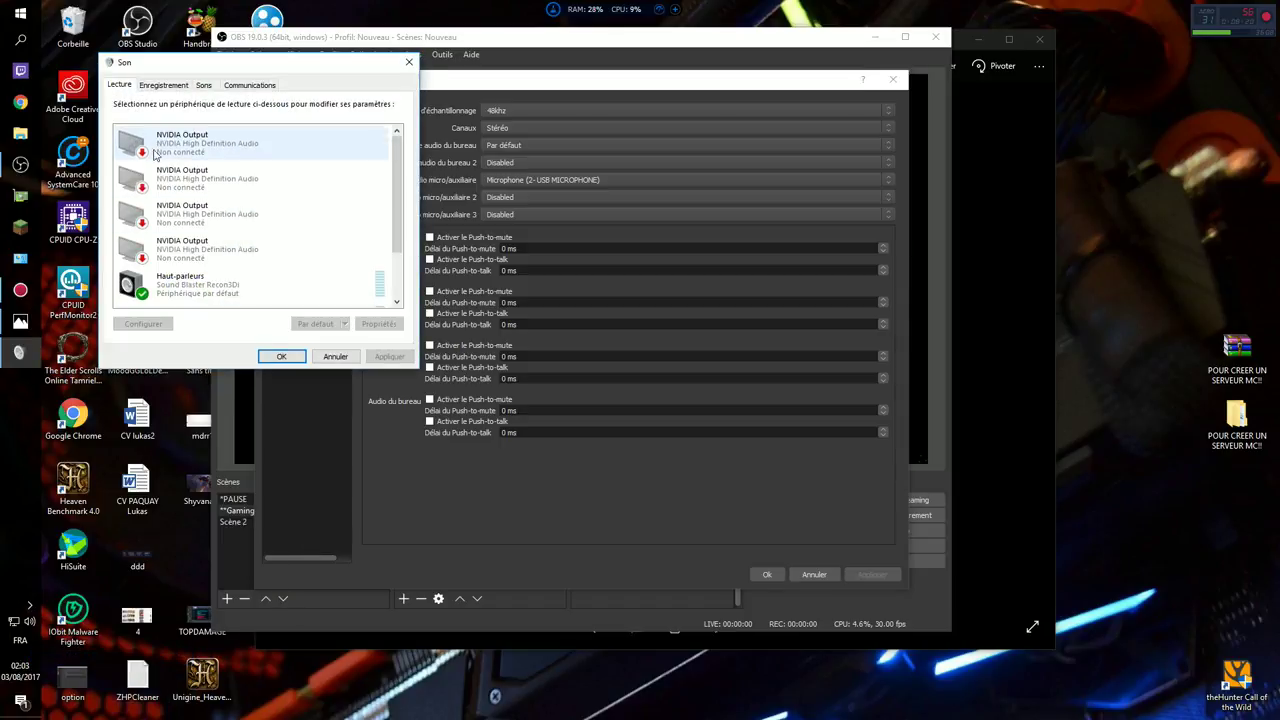
pyautogui.click(164, 84)
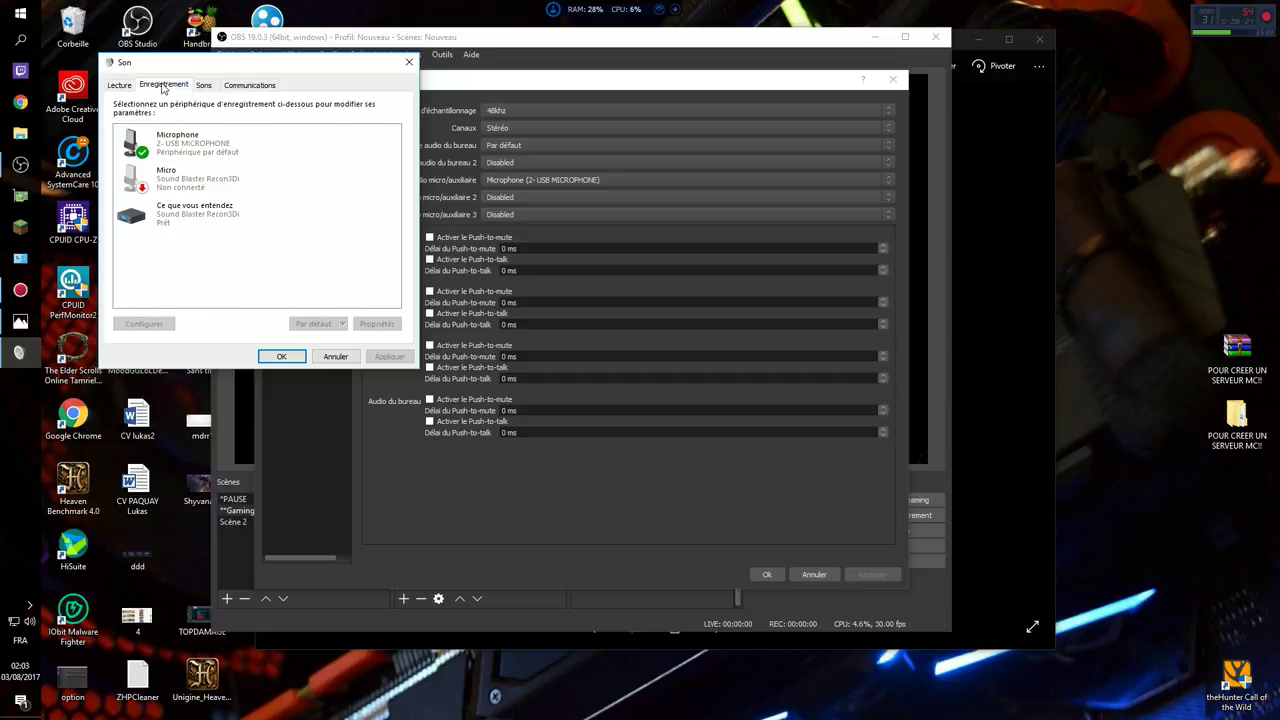
# - Check the default USB microphone's input level in its properties, and close the sound settings
pyautogui.click(316, 149)
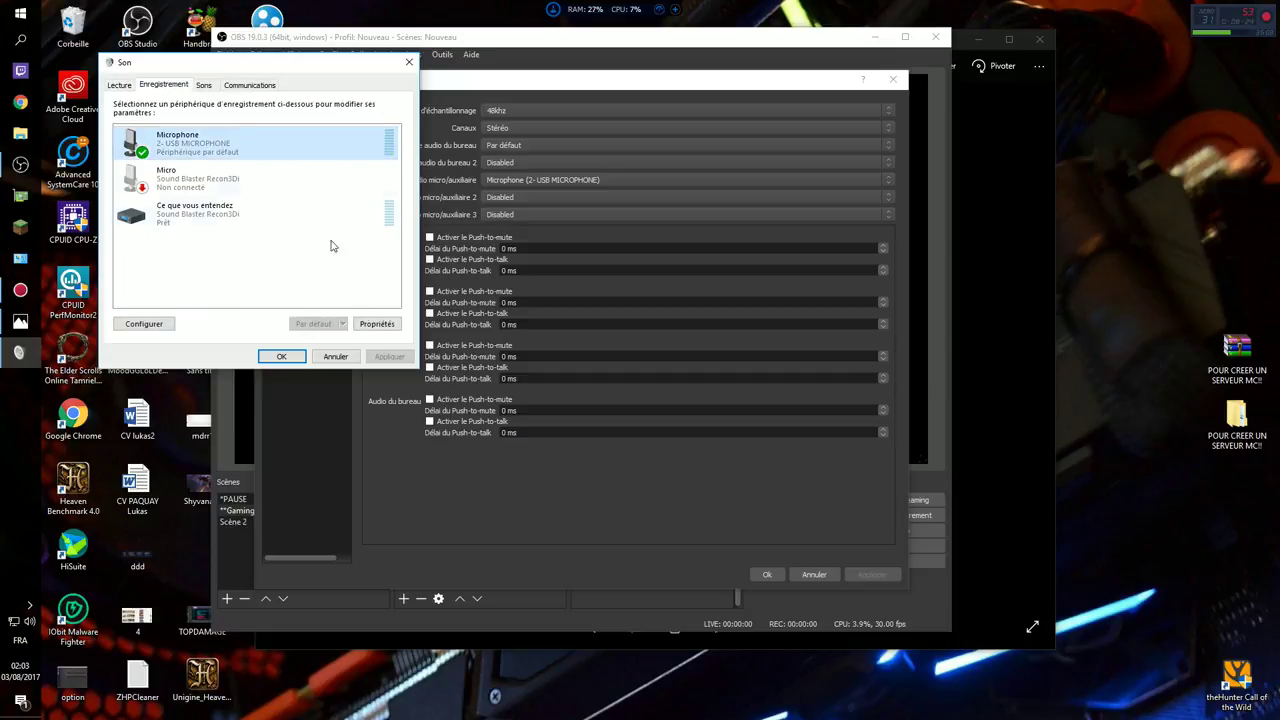
pyautogui.click(377, 323)
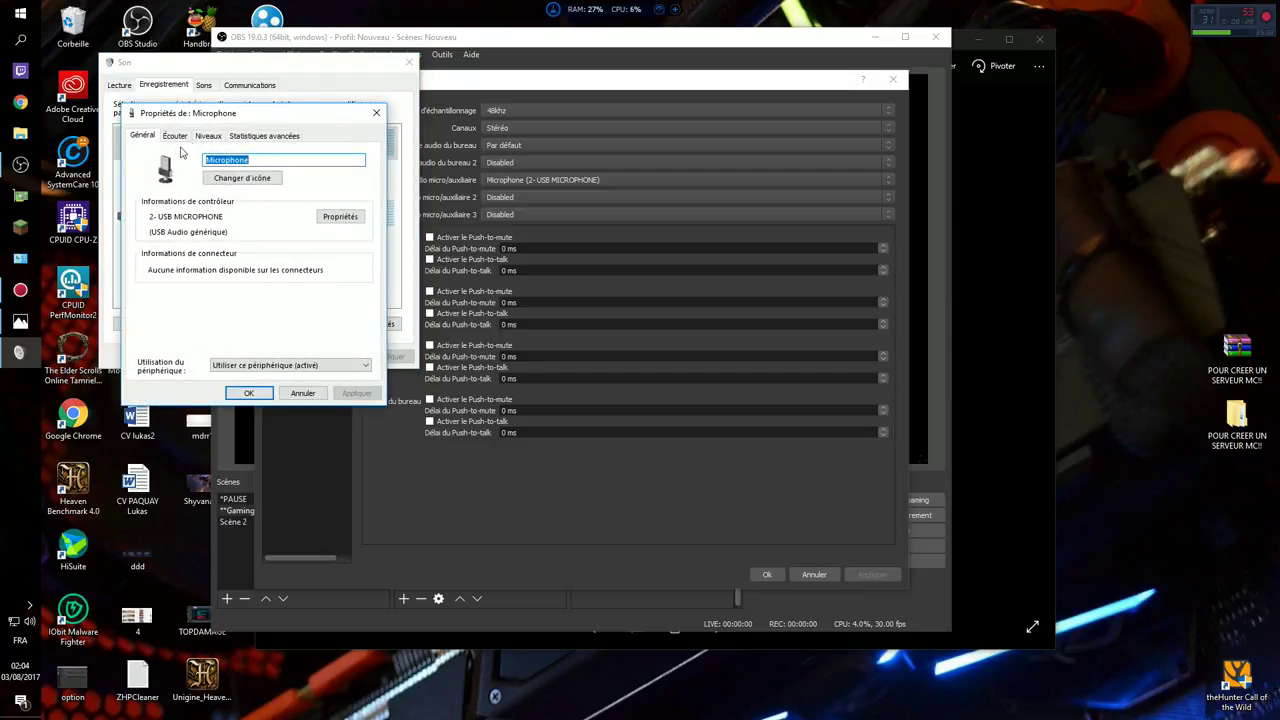
pyautogui.click(176, 138)
pyautogui.click(206, 138)
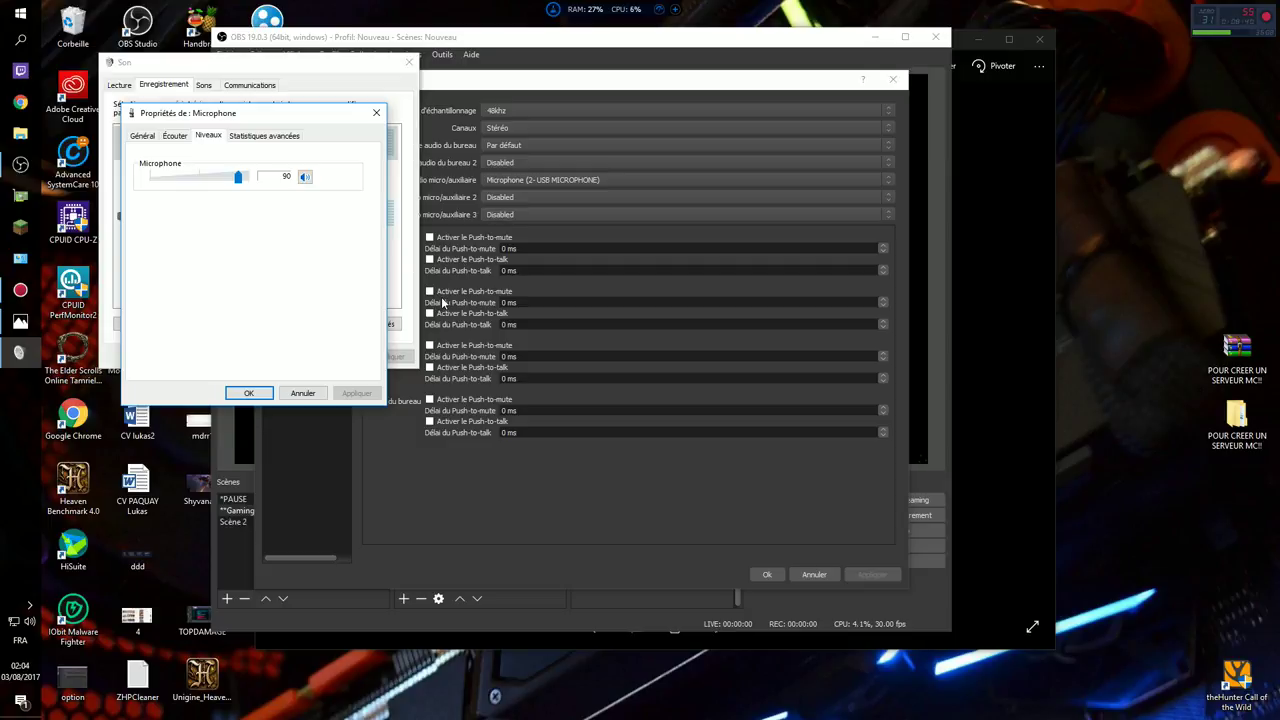
pyautogui.click(249, 392)
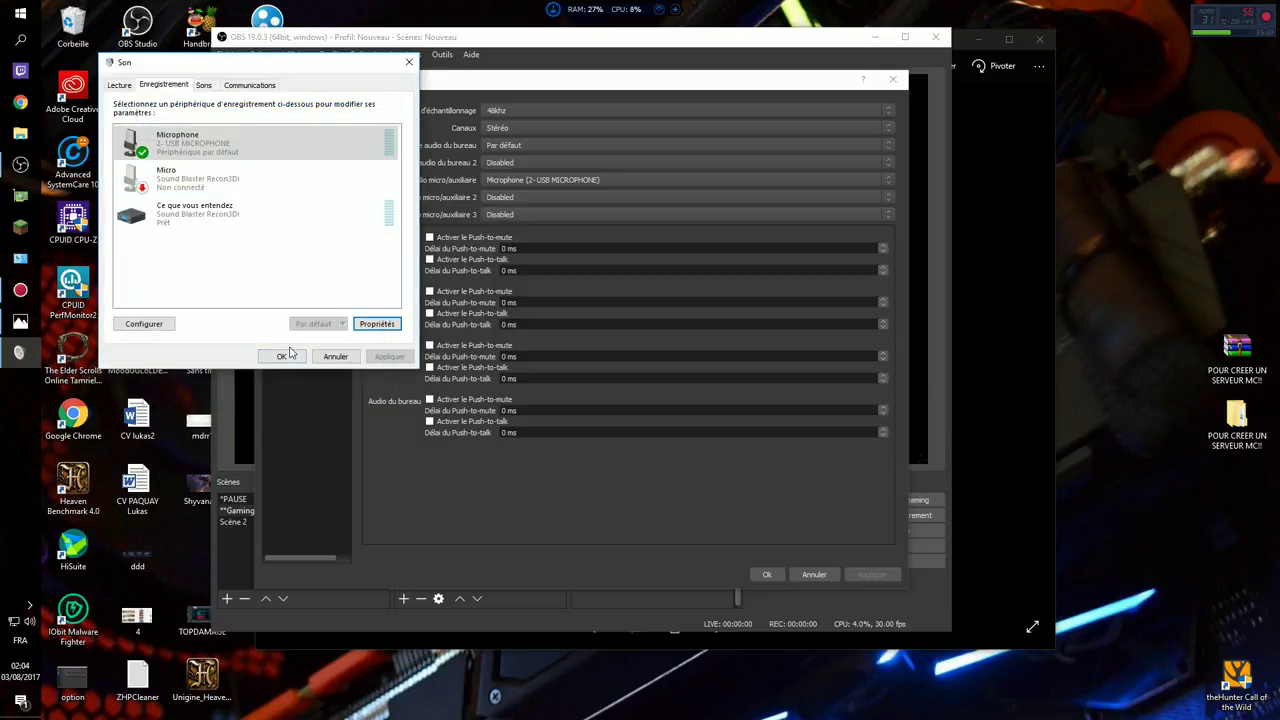
pyautogui.click(284, 355)
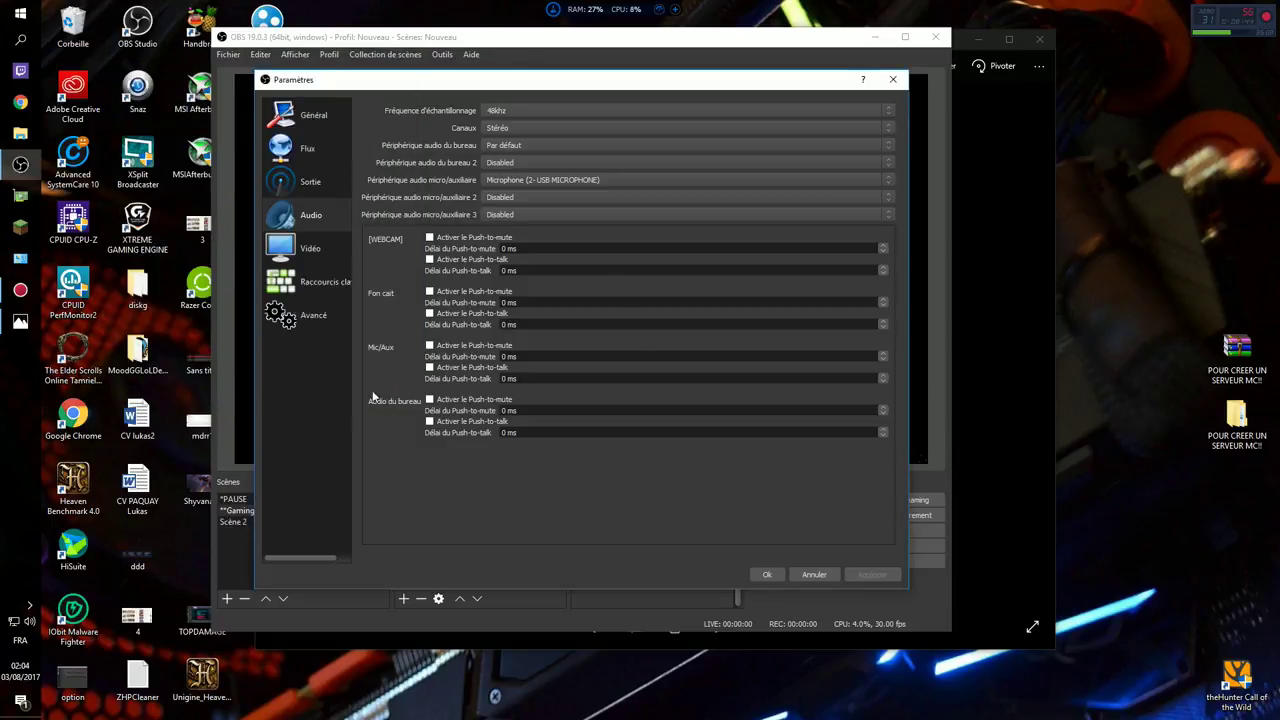
# - Save the current settings and reopen the settings at the audio section
pyautogui.click(768, 575)
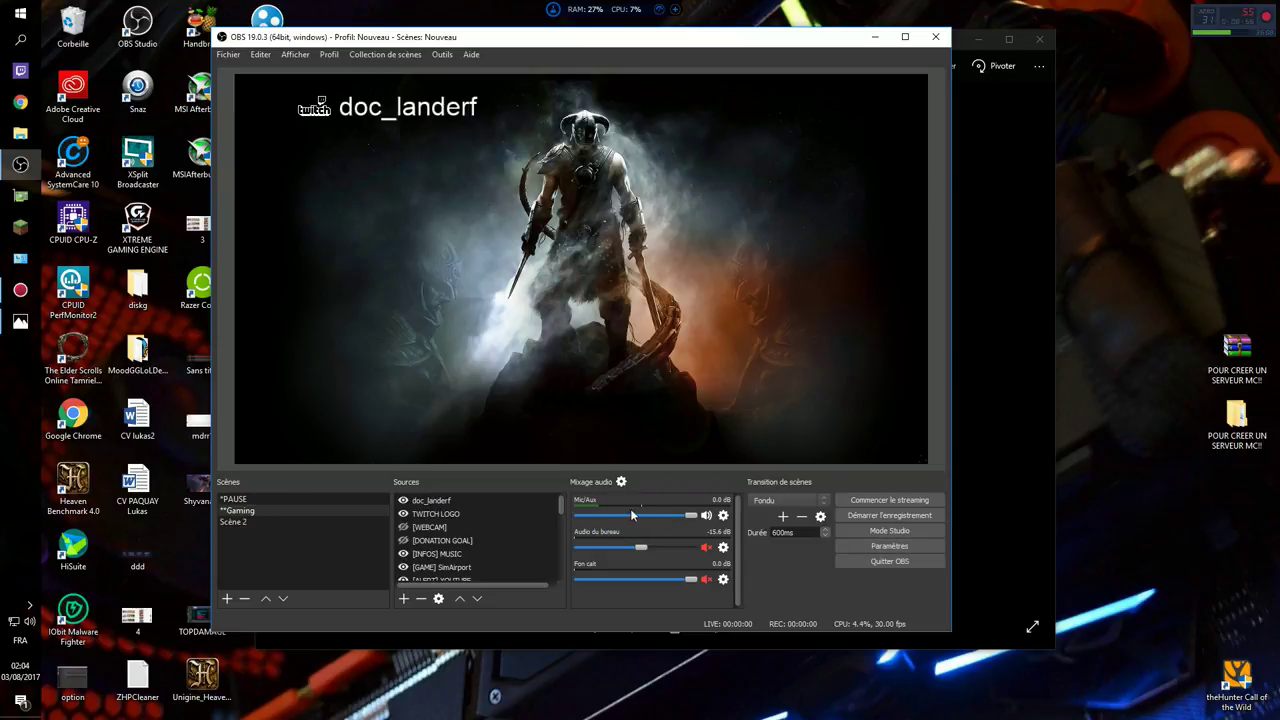
pyautogui.click(872, 548)
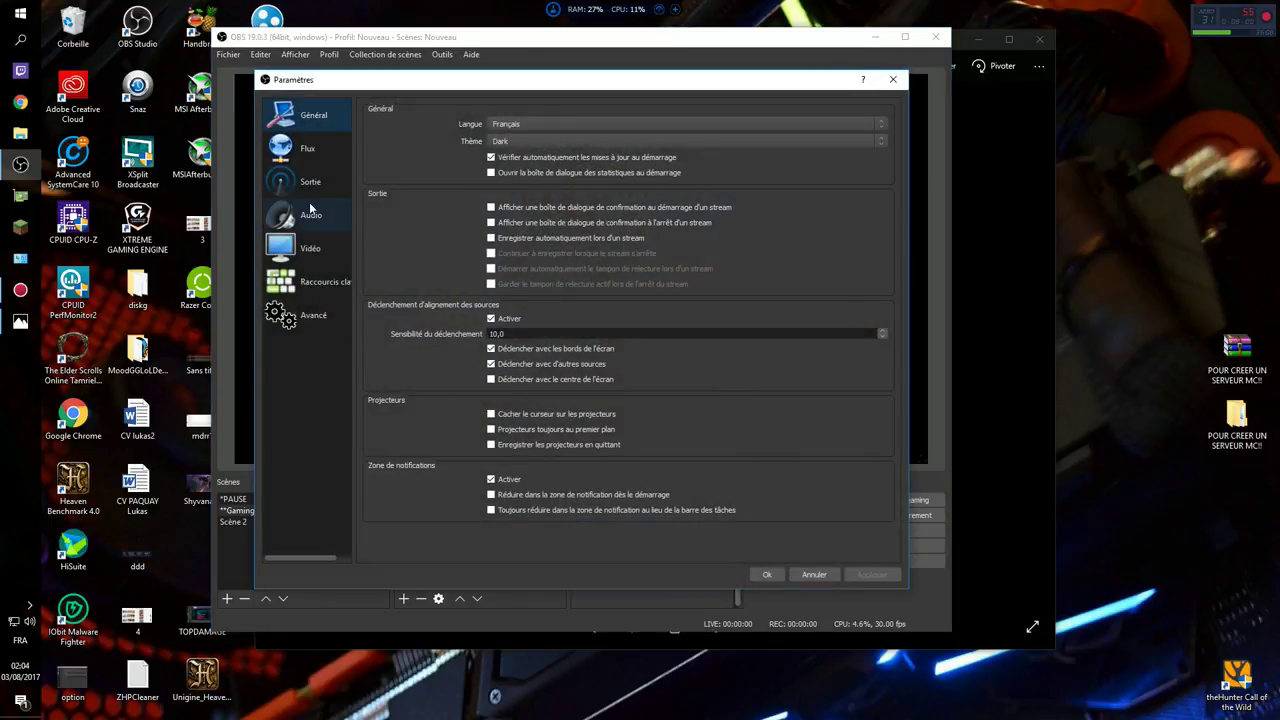
pyautogui.click(311, 212)
pyautogui.click(308, 255)
pyautogui.click(313, 212)
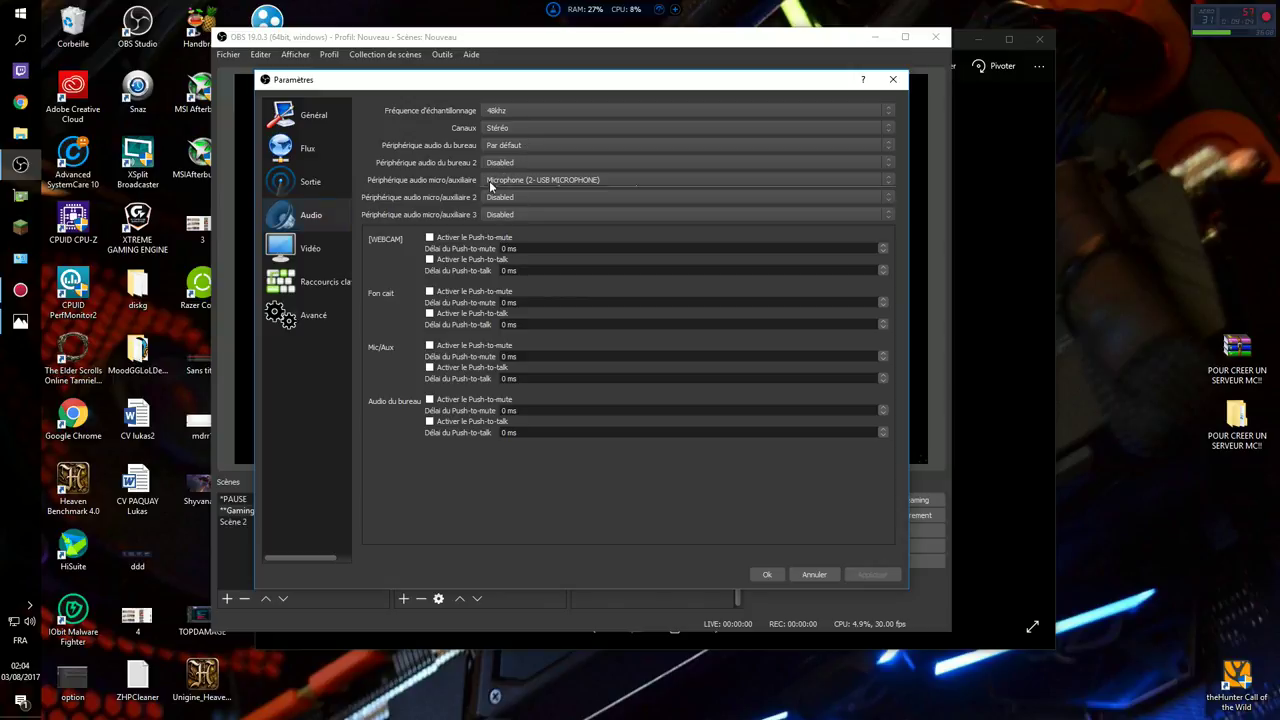
# - Check the micro/auxiliary audio device options and set the first desktop audio device to Par défaut
pyautogui.click(492, 185)
pyautogui.click(492, 185)
pyautogui.click(504, 145)
pyautogui.click(504, 145)
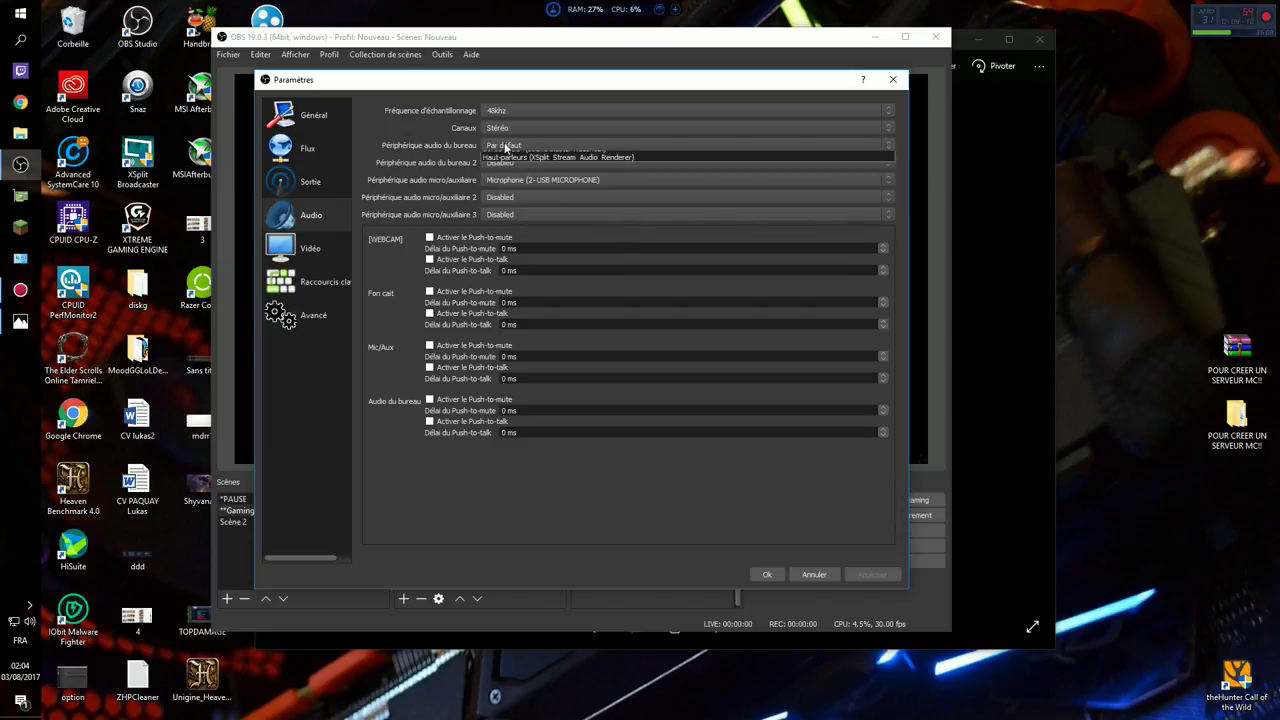
pyautogui.click(505, 145)
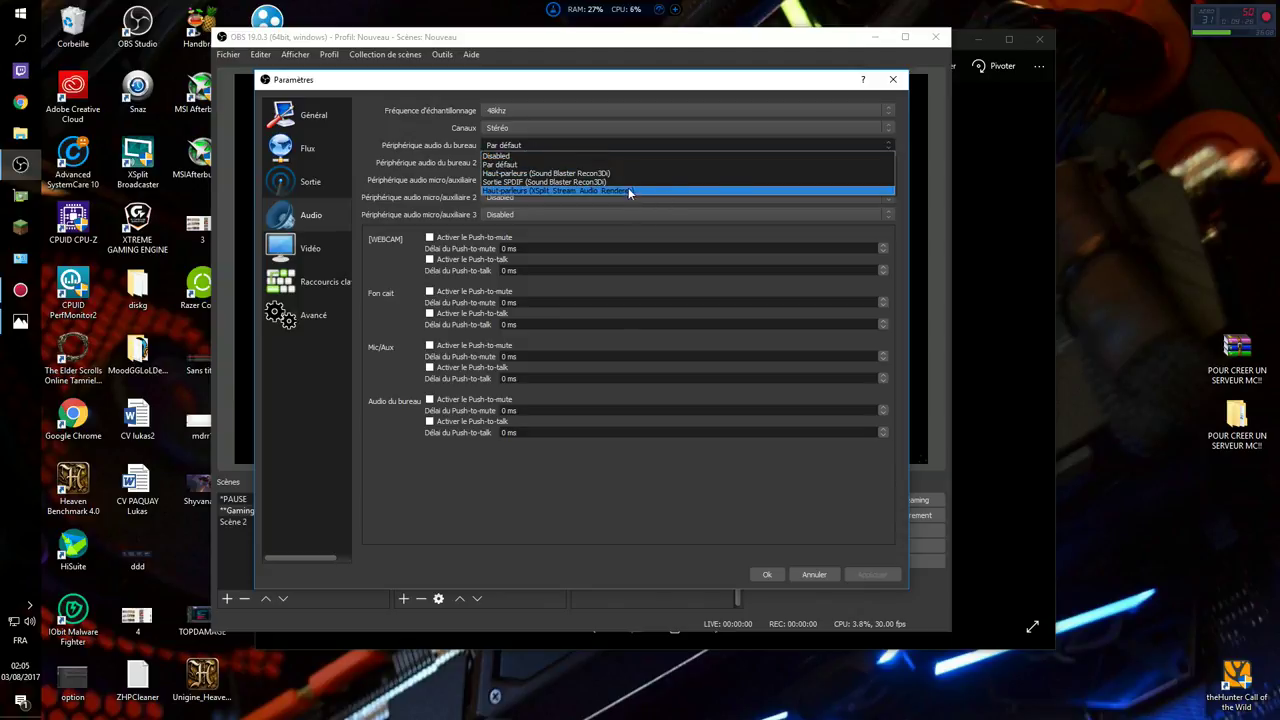
pyautogui.click(510, 166)
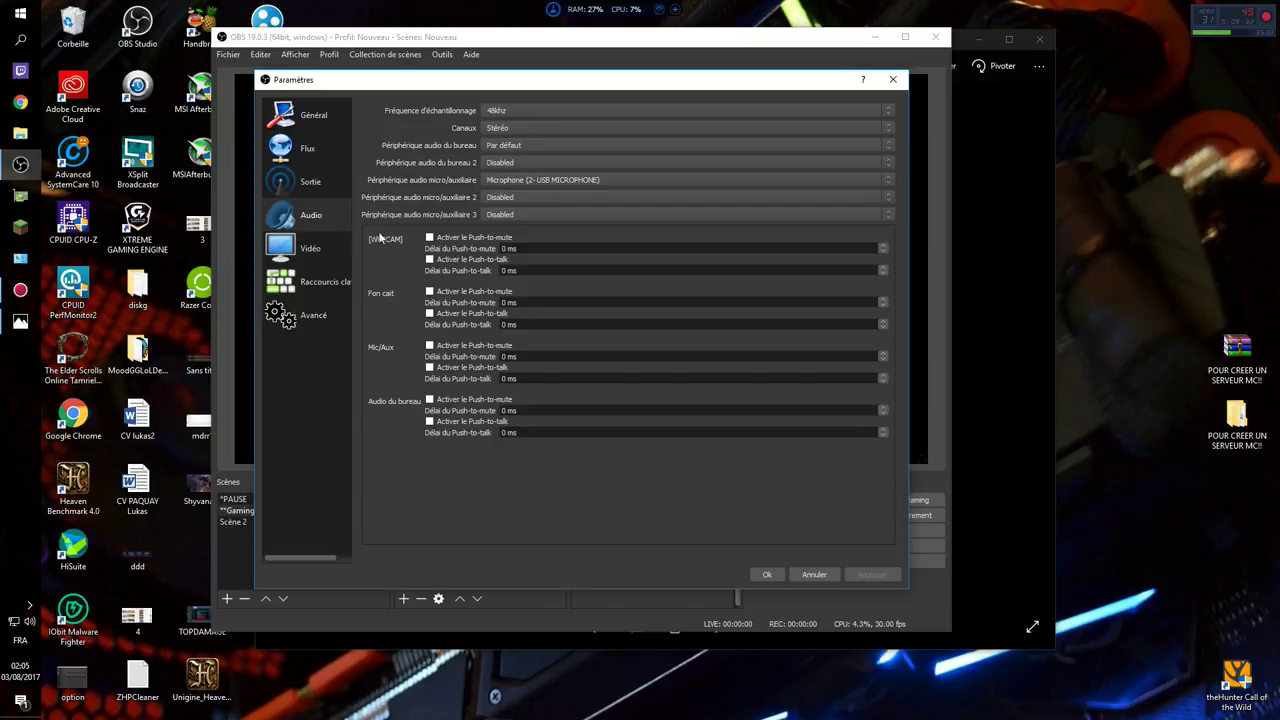
# - Toggle the rescaling option in the streaming output settings
pyautogui.click(330, 248)
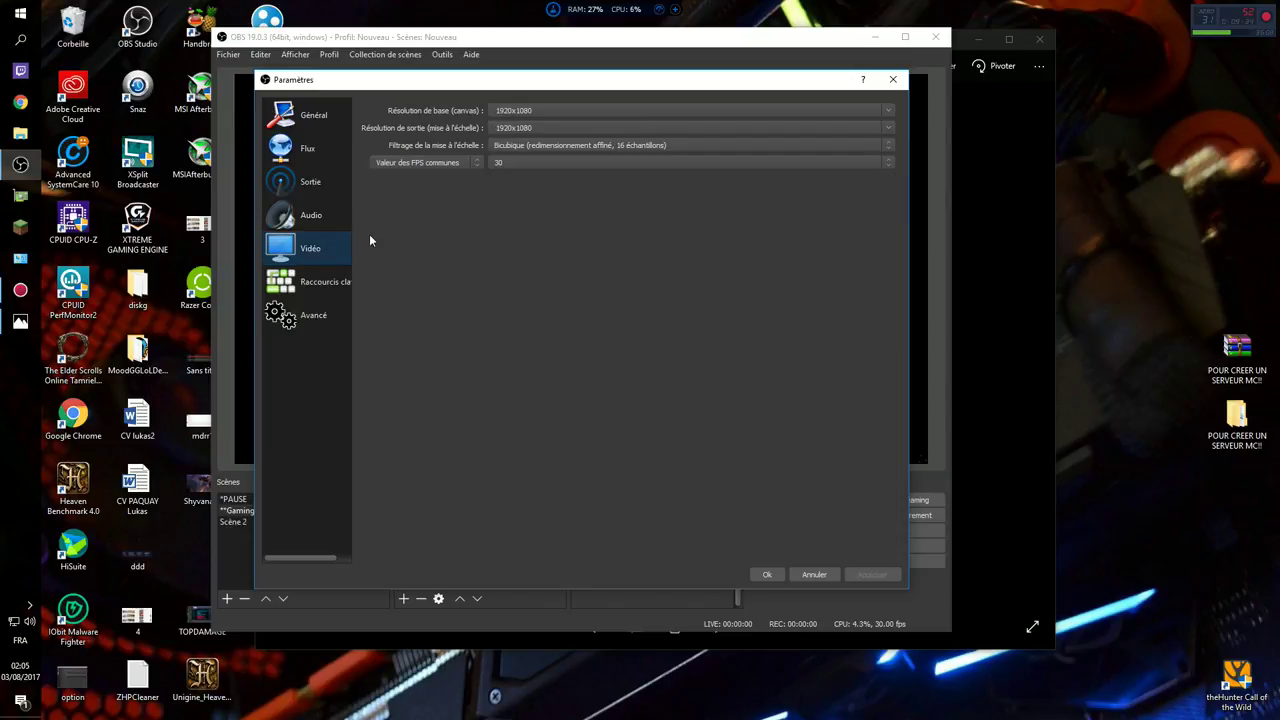
pyautogui.click(326, 182)
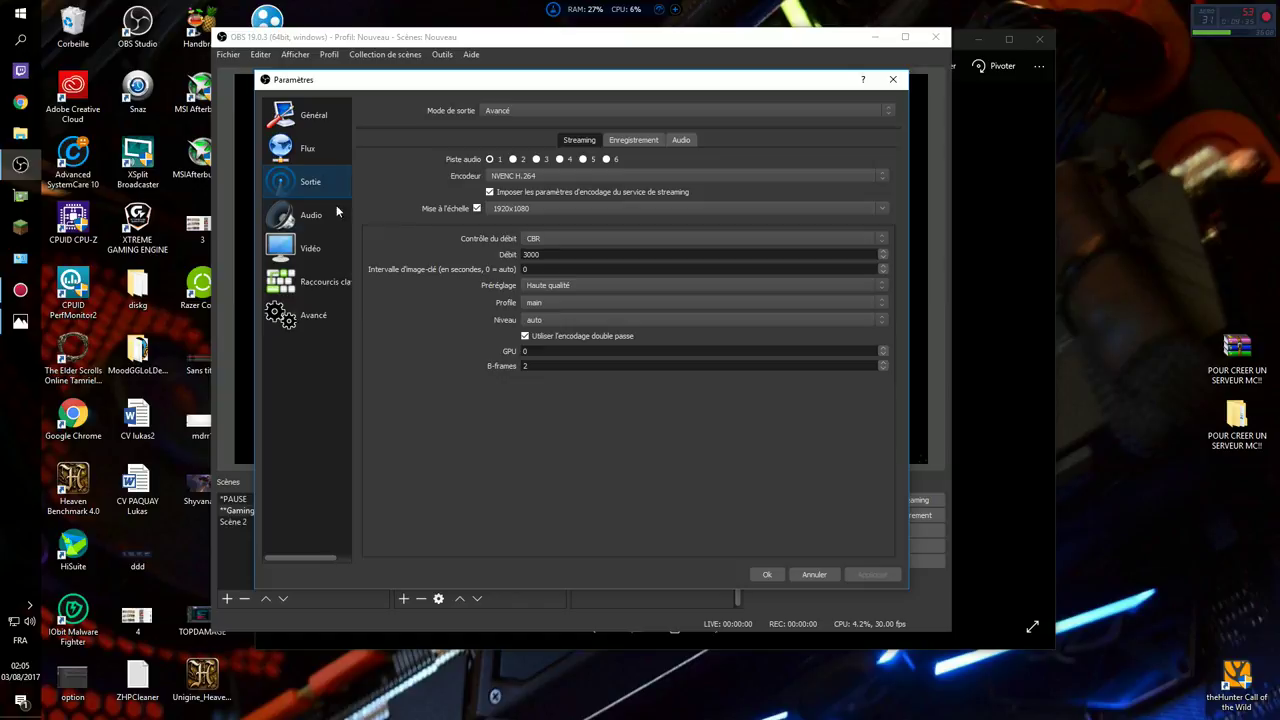
pyautogui.click(468, 207)
# - Return to the video settings, check the base canvas resolution and show the available downscale filters
pyautogui.click(328, 281)
pyautogui.click(331, 261)
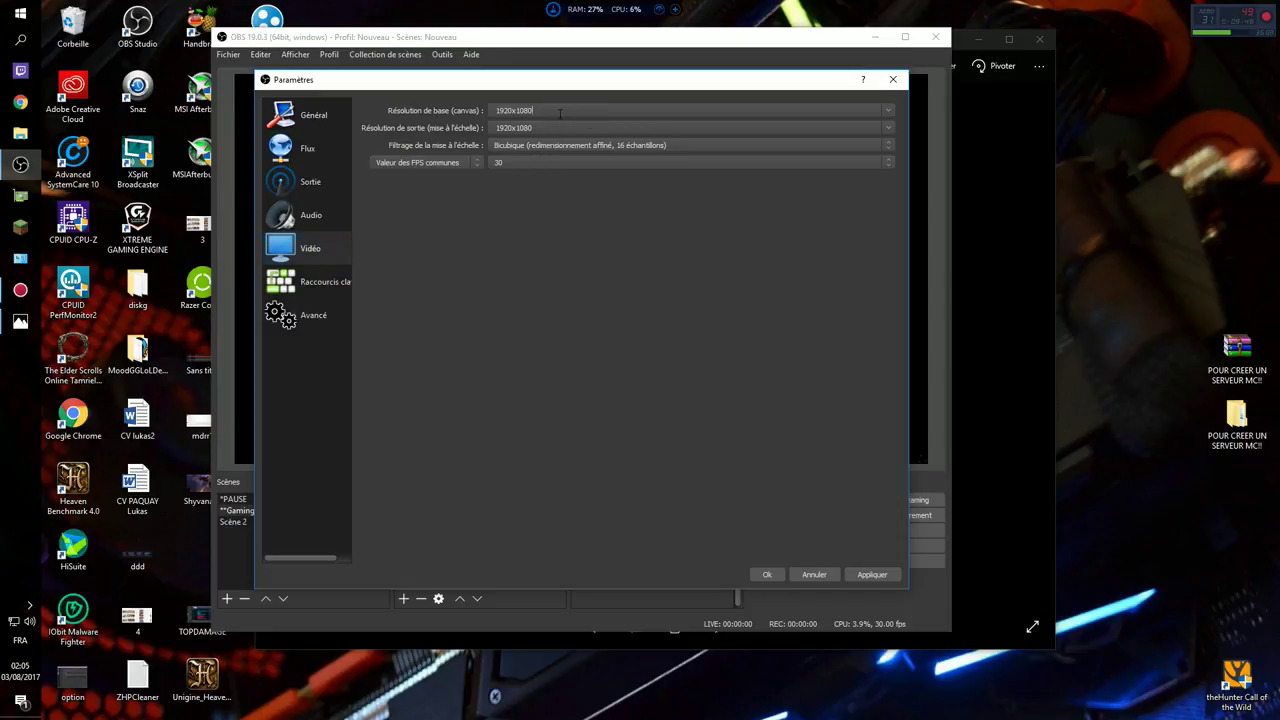
pyautogui.doubleClick(514, 110)
pyautogui.click(557, 147)
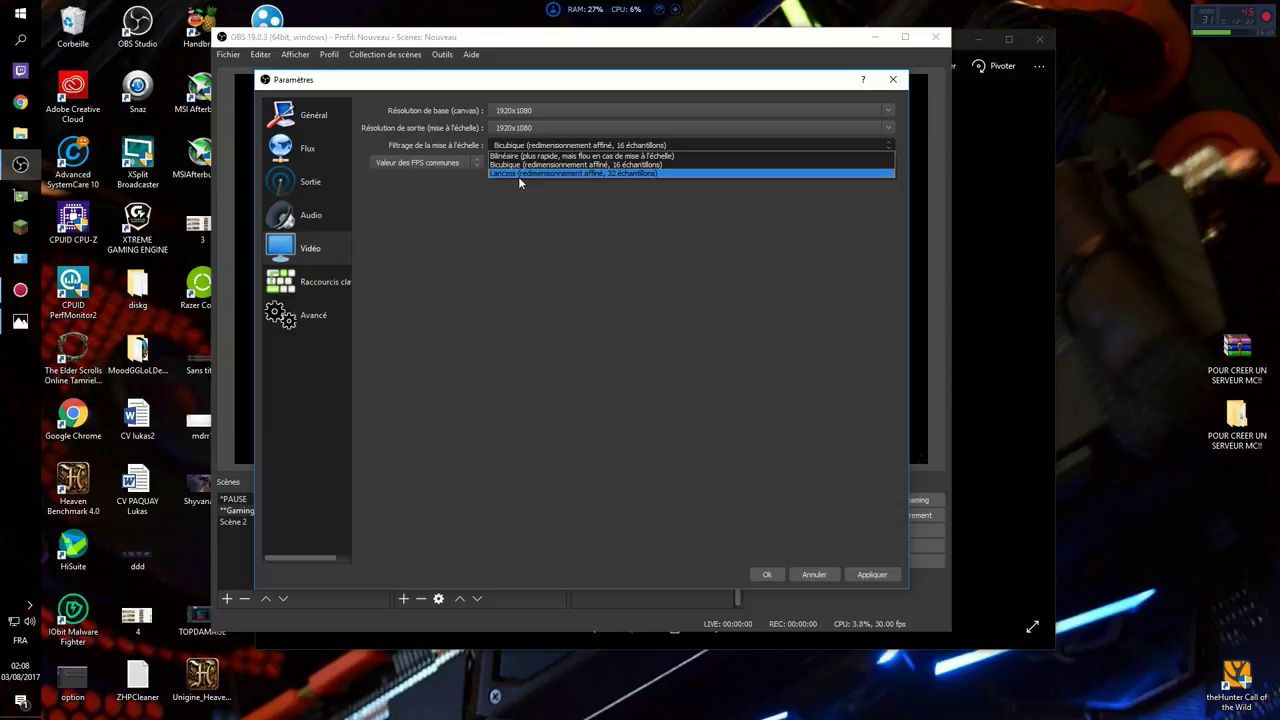
# - Set the process priority to Normale in the advanced settings
pyautogui.click(299, 318)
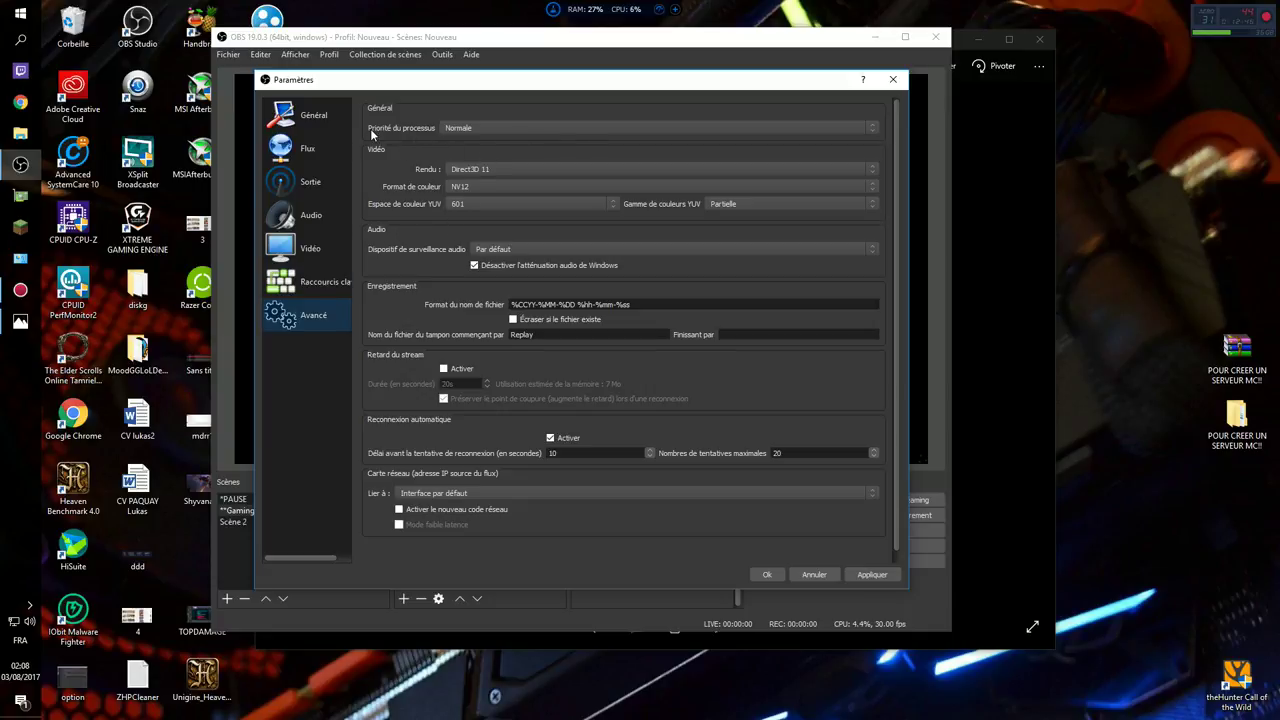
pyautogui.click(462, 130)
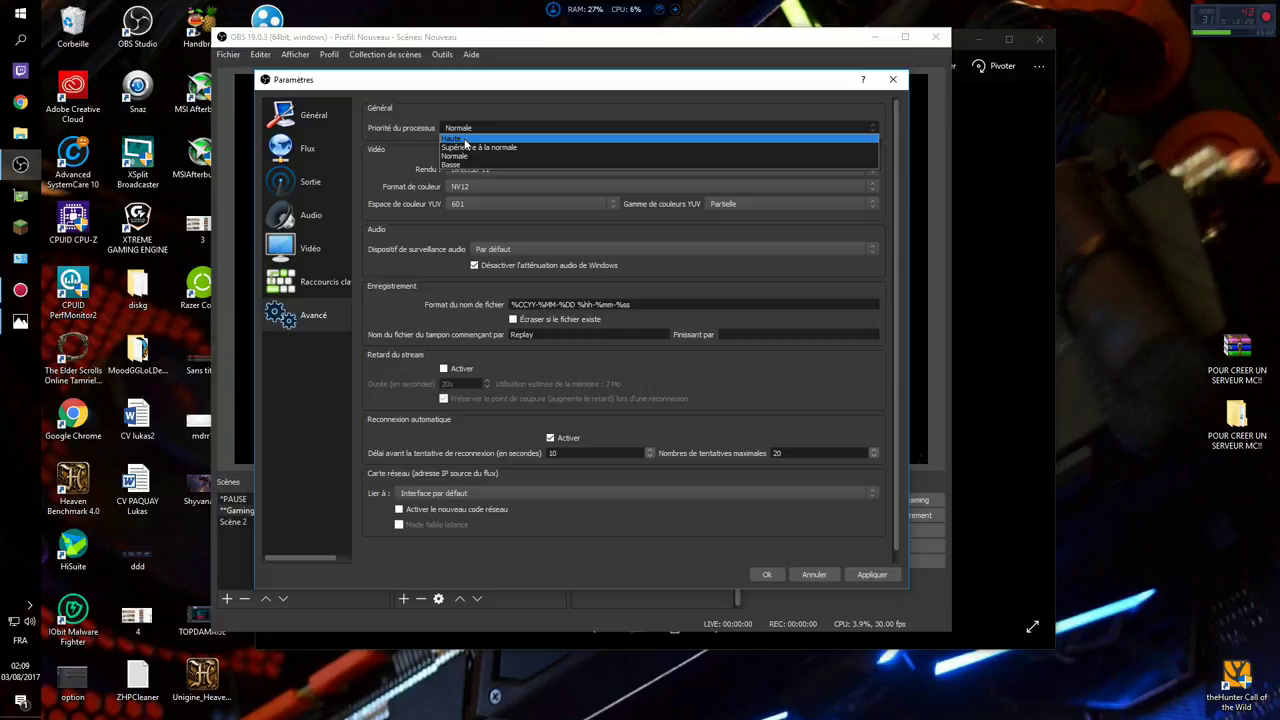
pyautogui.click(454, 157)
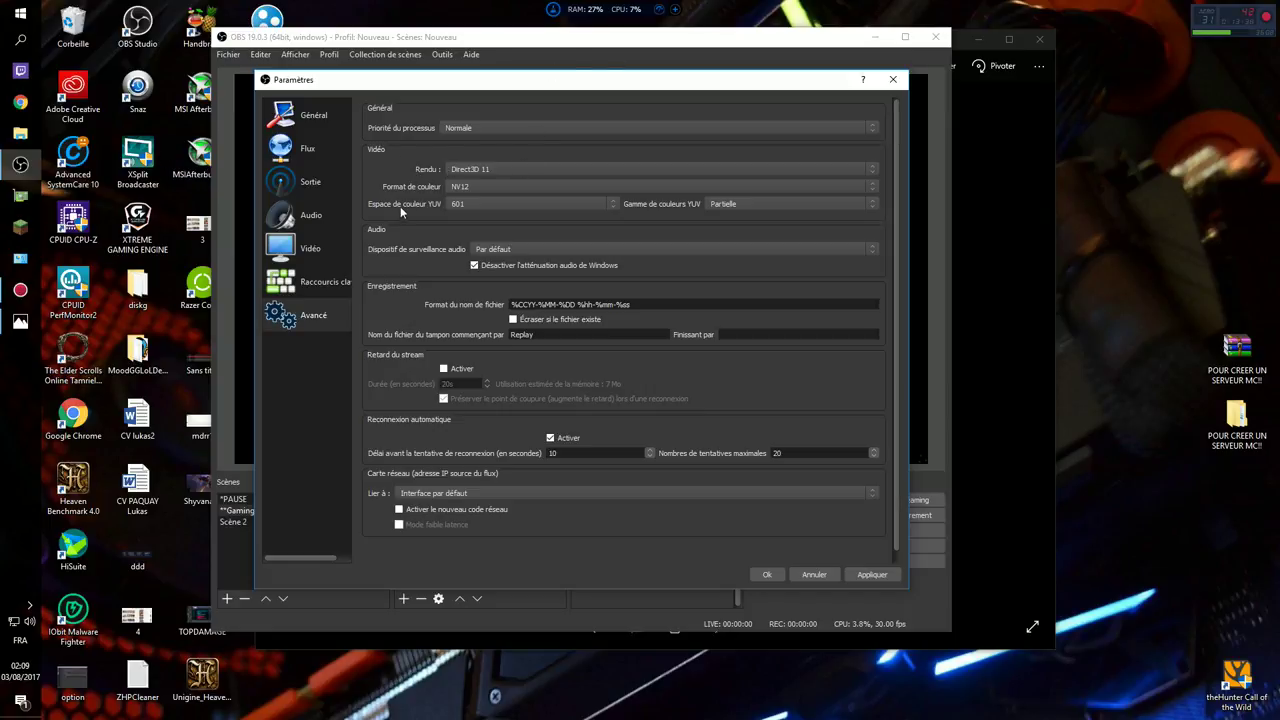
# - Keep the renderer at Direct3D 11, the colour format at NV12 and the YUV colour space at 601, and save the settings
pyautogui.click(452, 170)
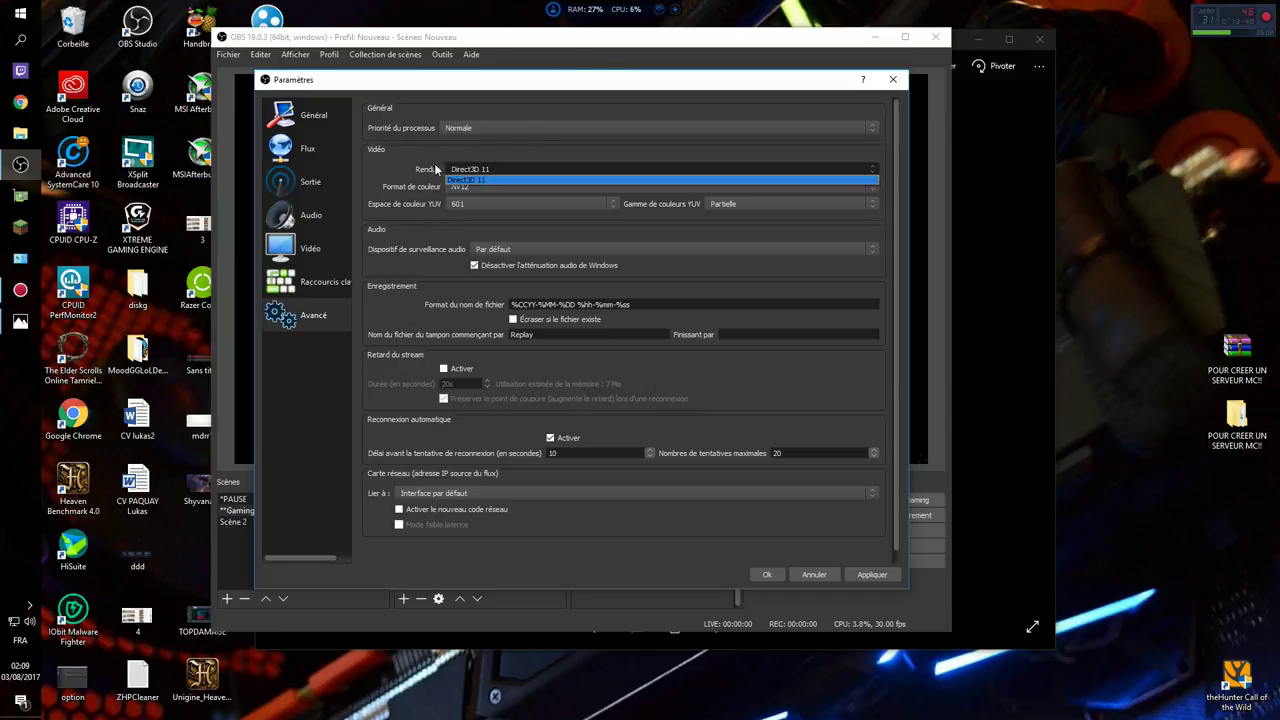
pyautogui.click(465, 172)
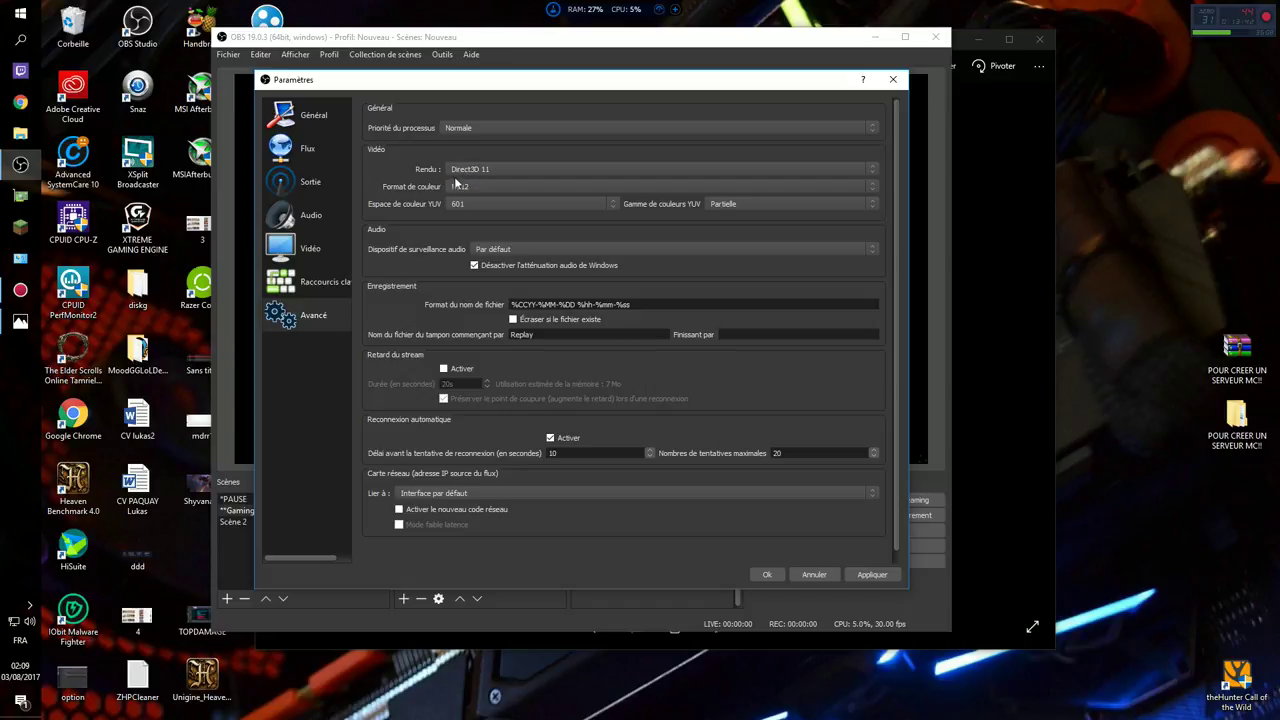
pyautogui.click(476, 188)
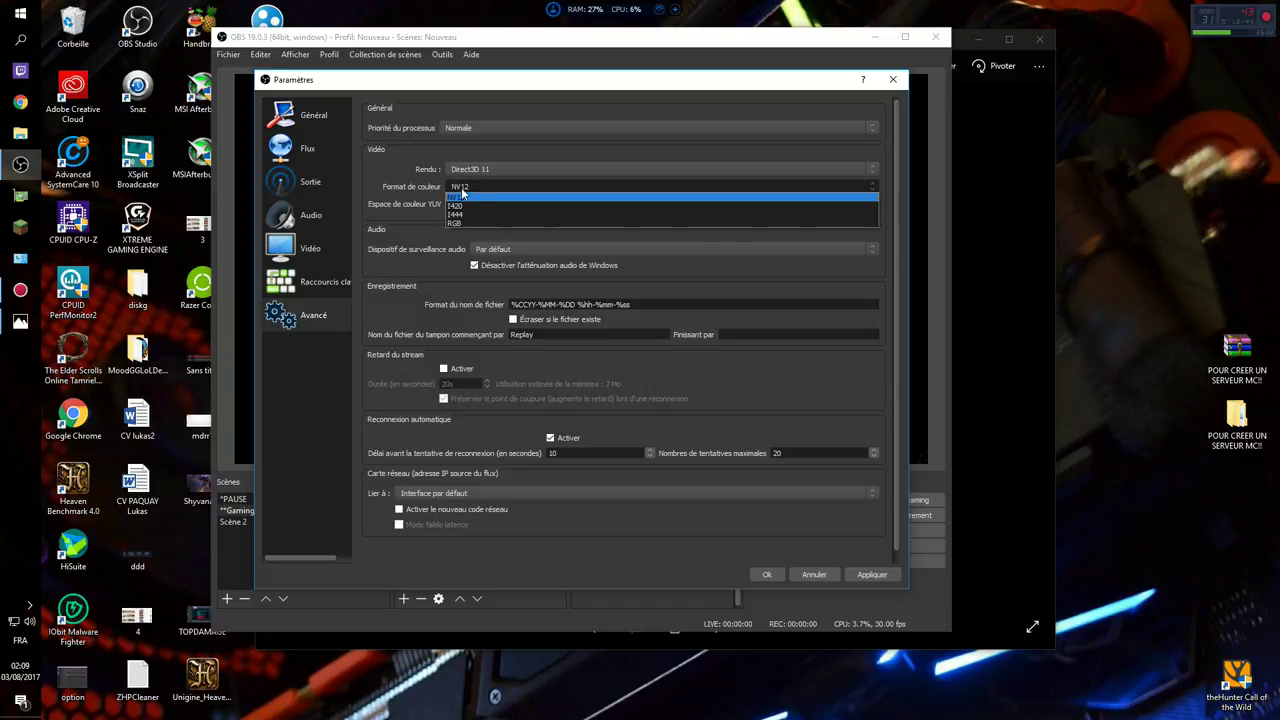
pyautogui.click(463, 192)
pyautogui.click(460, 203)
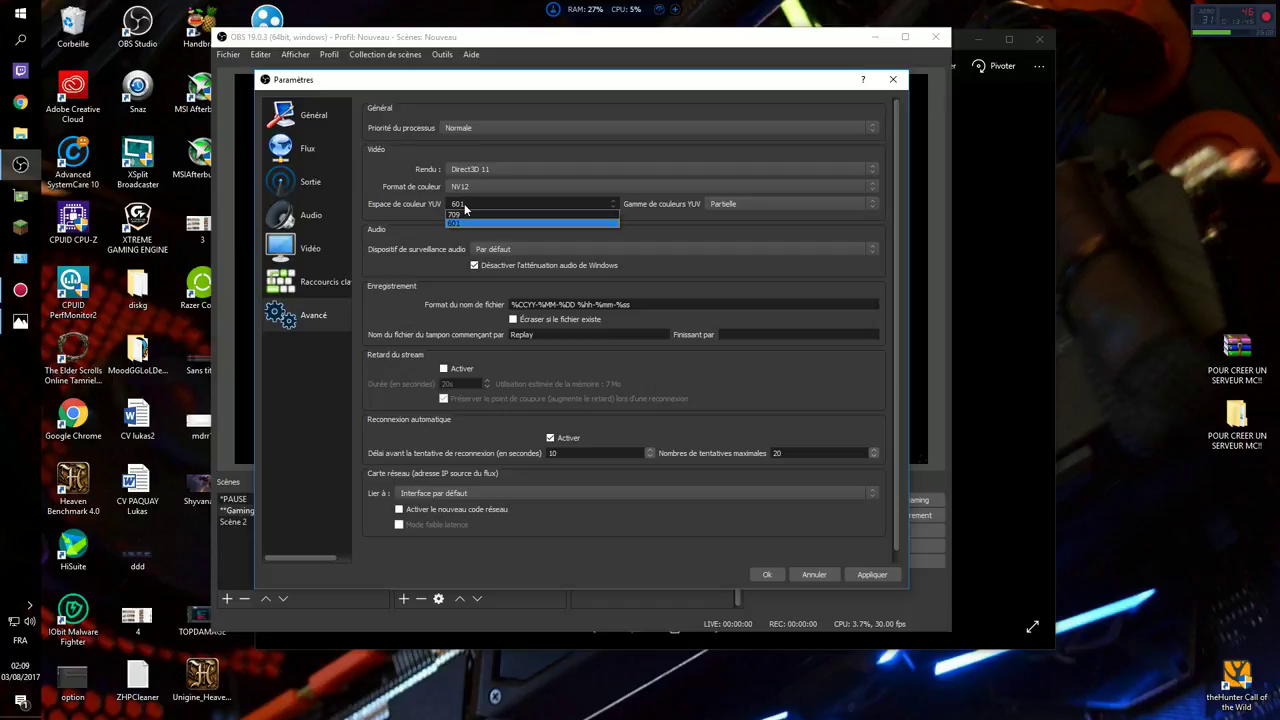
pyautogui.click(468, 203)
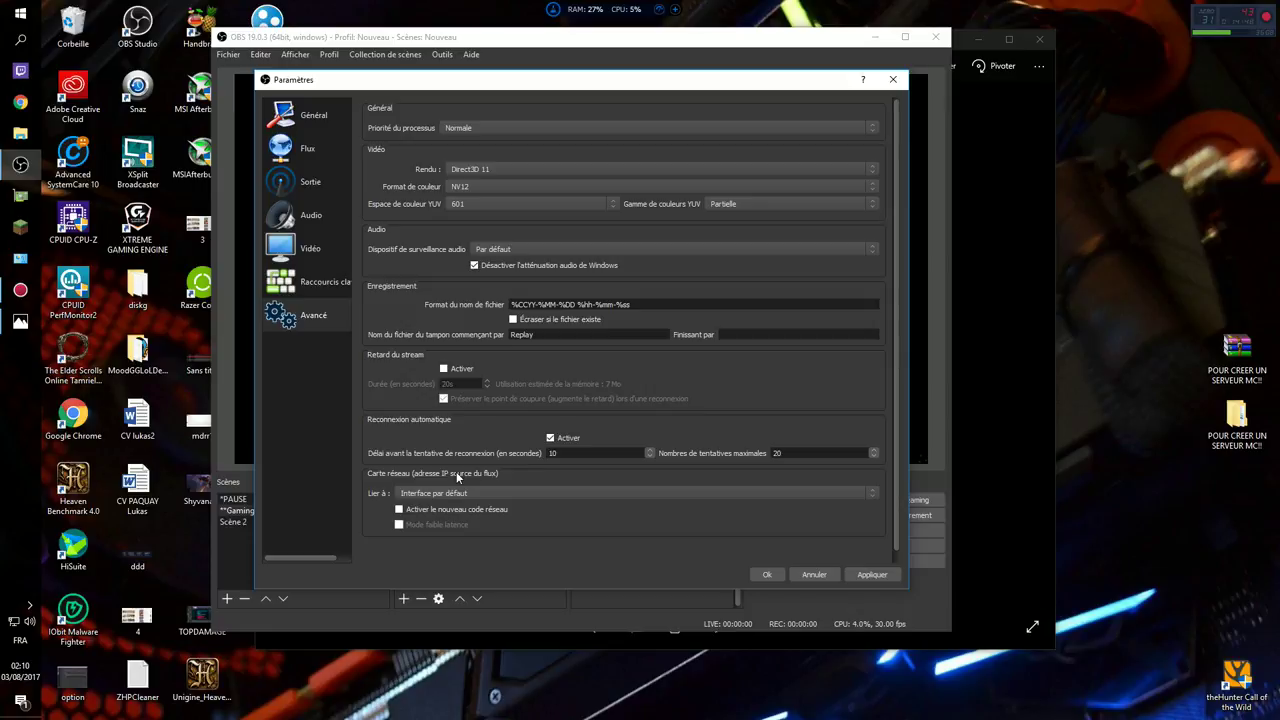
pyautogui.click(770, 575)
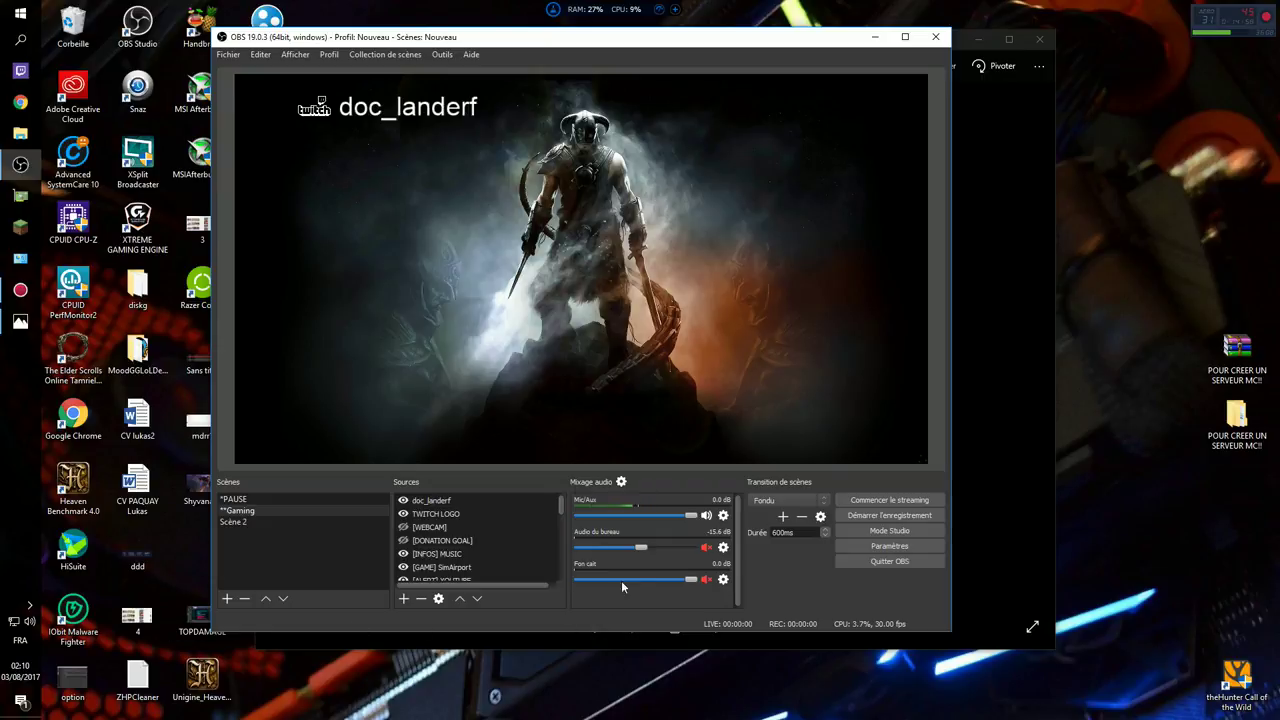
# - Make the [DONATION GOAL] source visible in the **Gaming scene and select it in the preview
pyautogui.scroll(-5, 496, 526)
pyautogui.scroll(5, 496, 530)
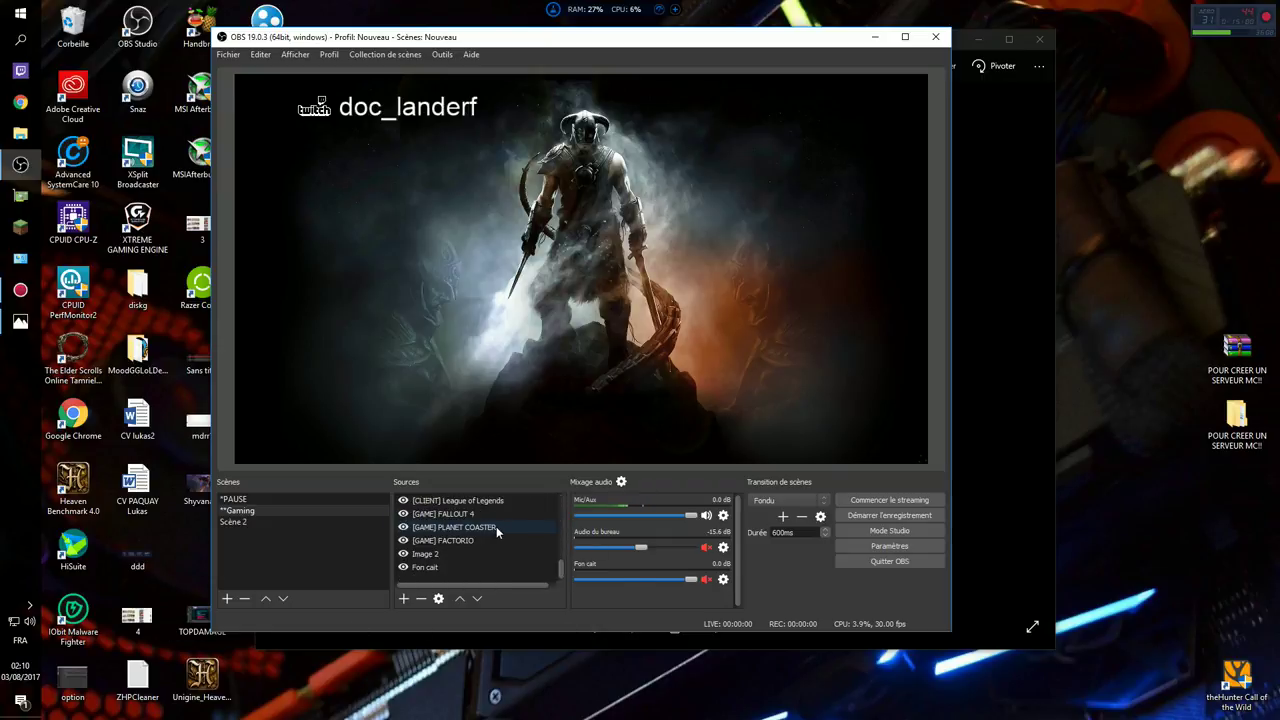
pyautogui.scroll(-1, 496, 530)
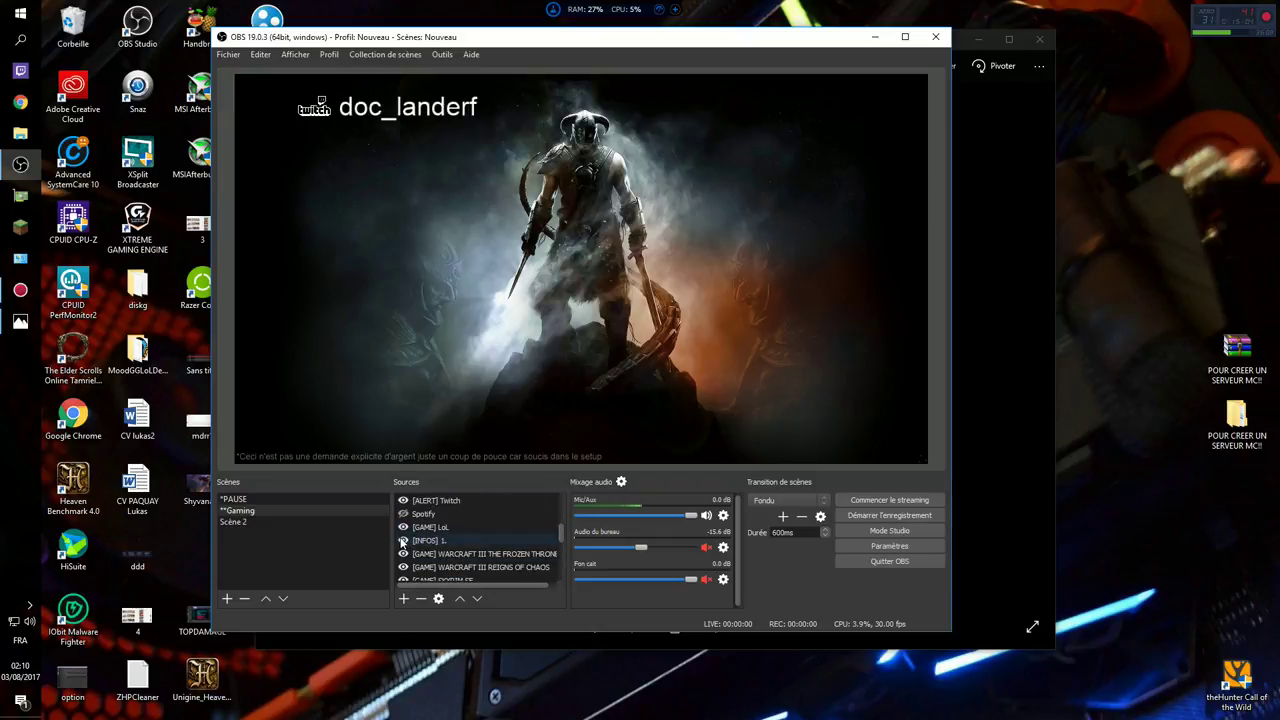
pyautogui.scroll(-2, 418, 545)
pyautogui.scroll(3, 418, 545)
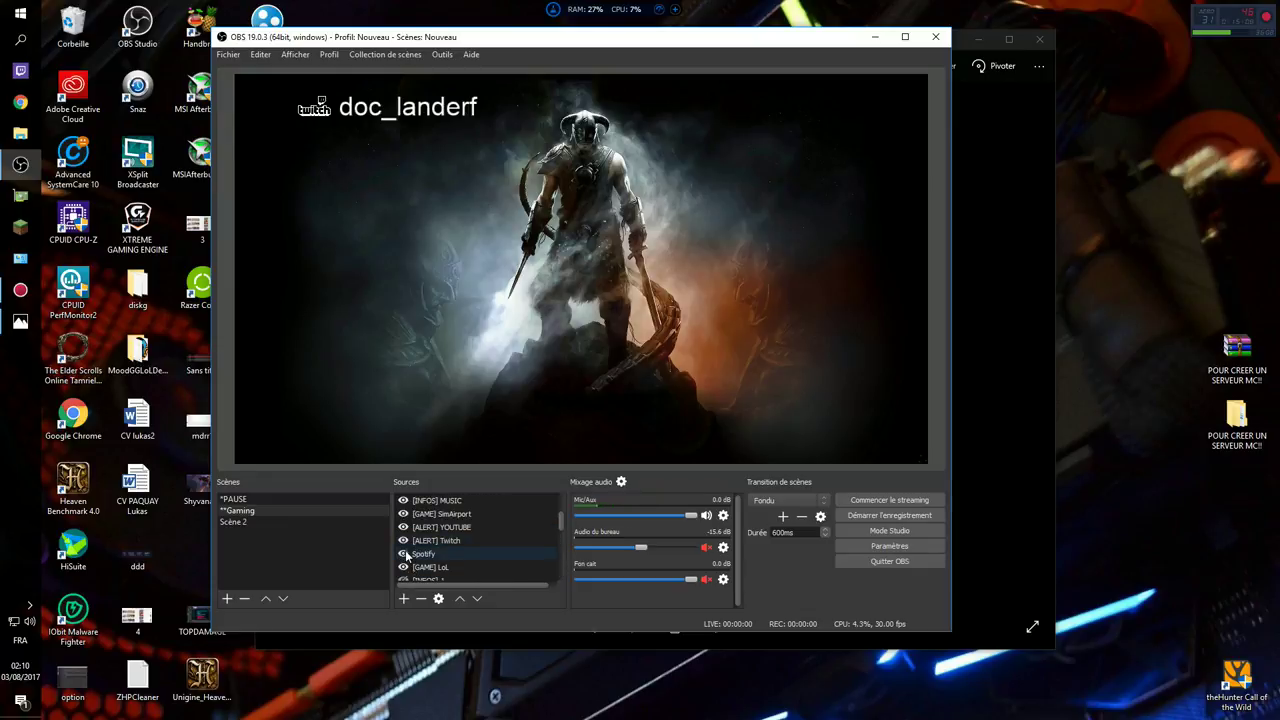
pyautogui.scroll(2, 418, 545)
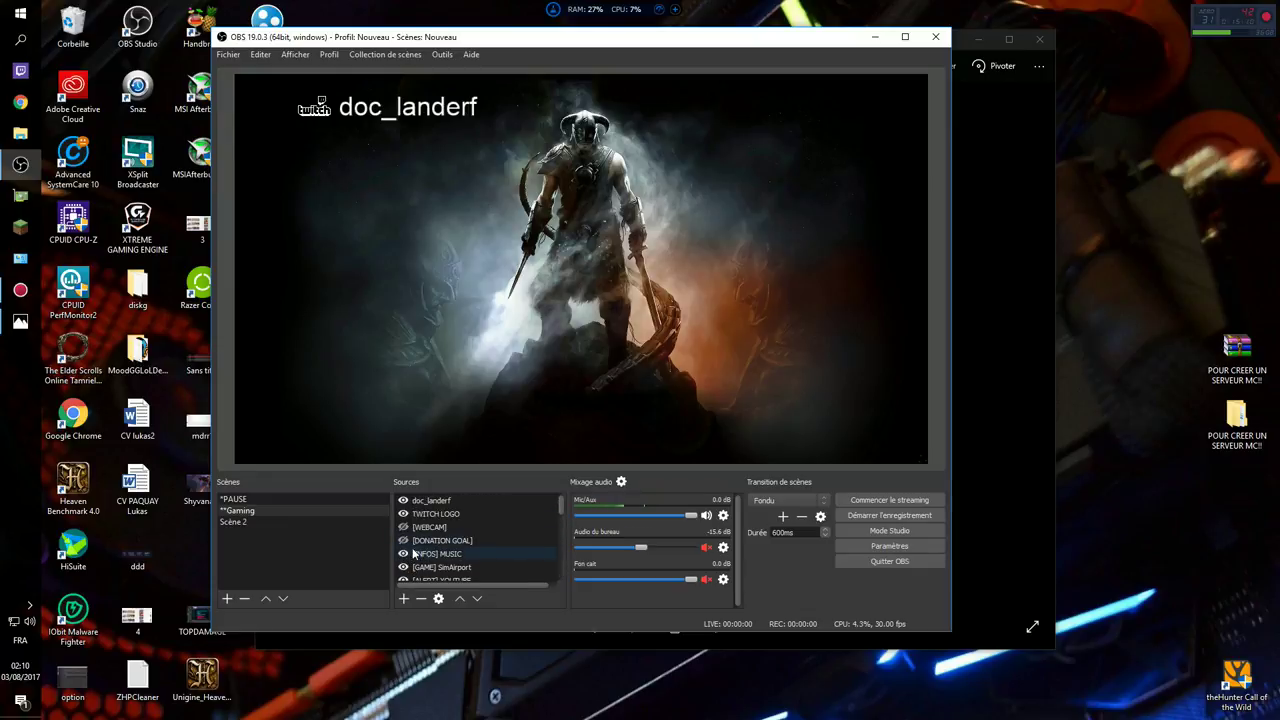
pyautogui.click(404, 540)
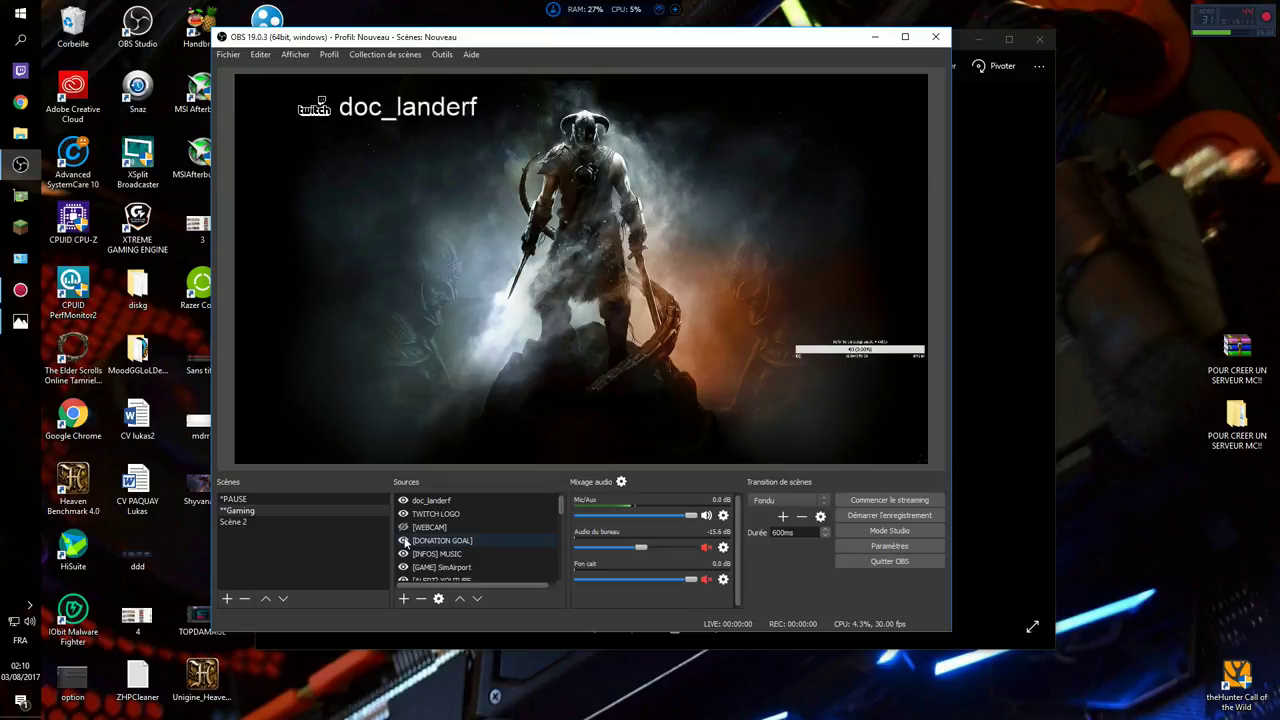
pyautogui.click(795, 345)
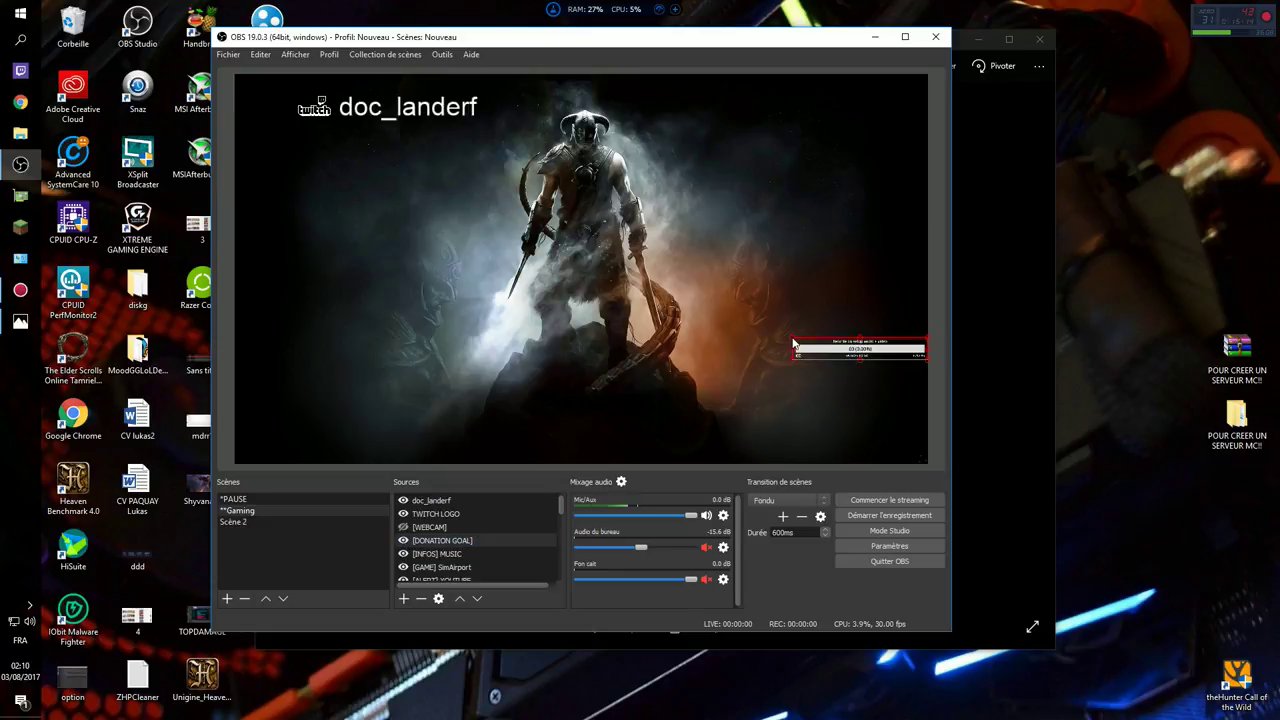
# - Enlarge the [DONATION GOAL] source from its upper-left corner in the preview and hide it in the **Gaming scene
pyautogui.moveTo(788, 342); pyautogui.dragTo(727, 327)
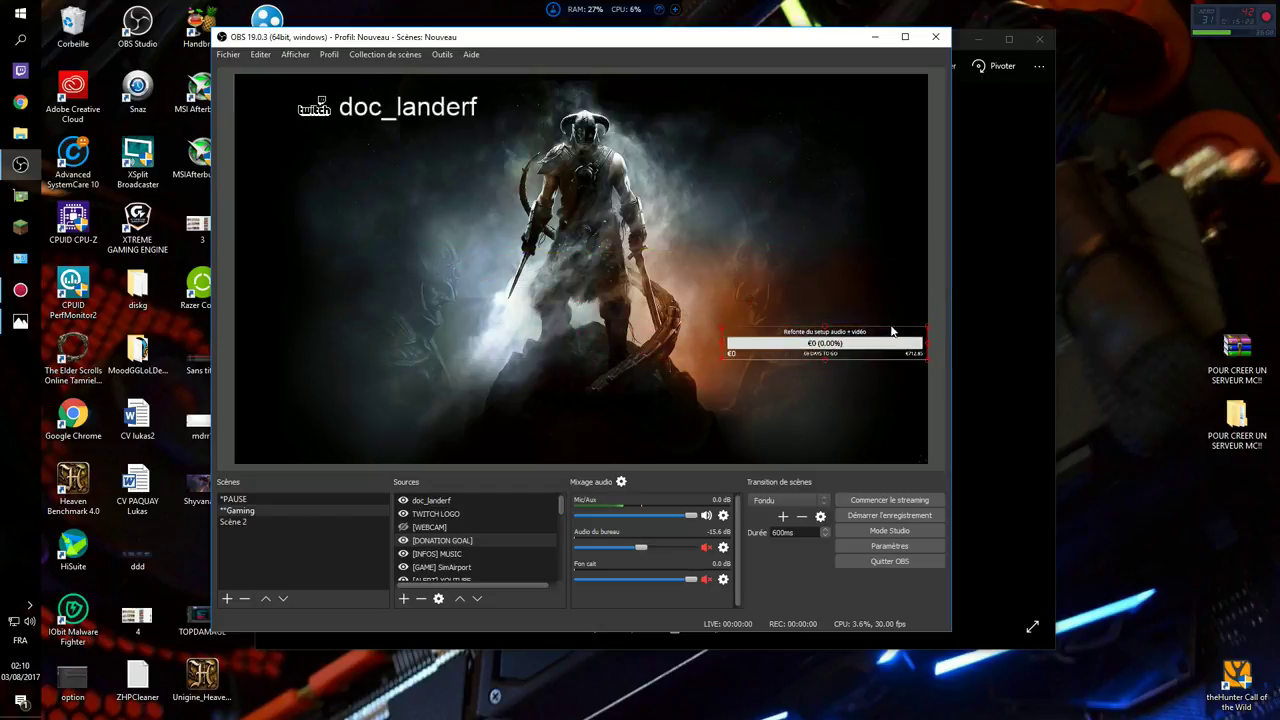
pyautogui.click(402, 540)
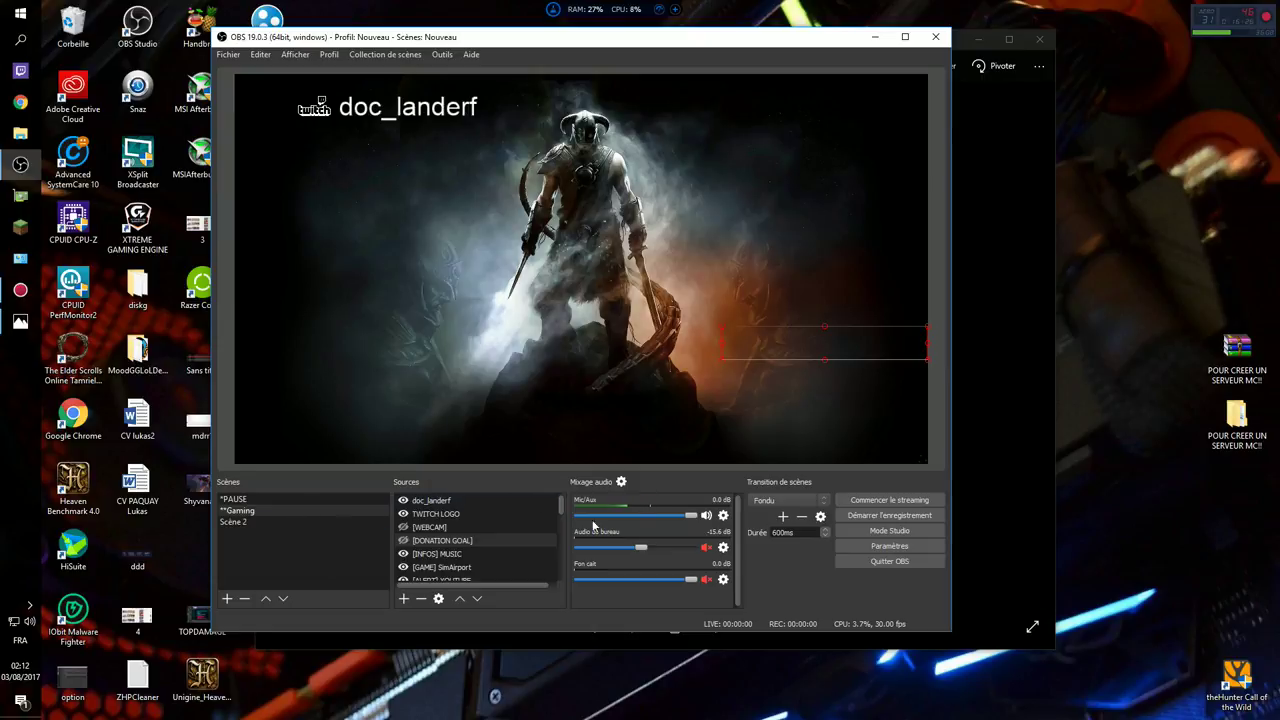
# - Open the Mic/Aux audio filters, show the addable filter types, and review the Suppression du bruit and Compresseur settings
pyautogui.click(726, 518)
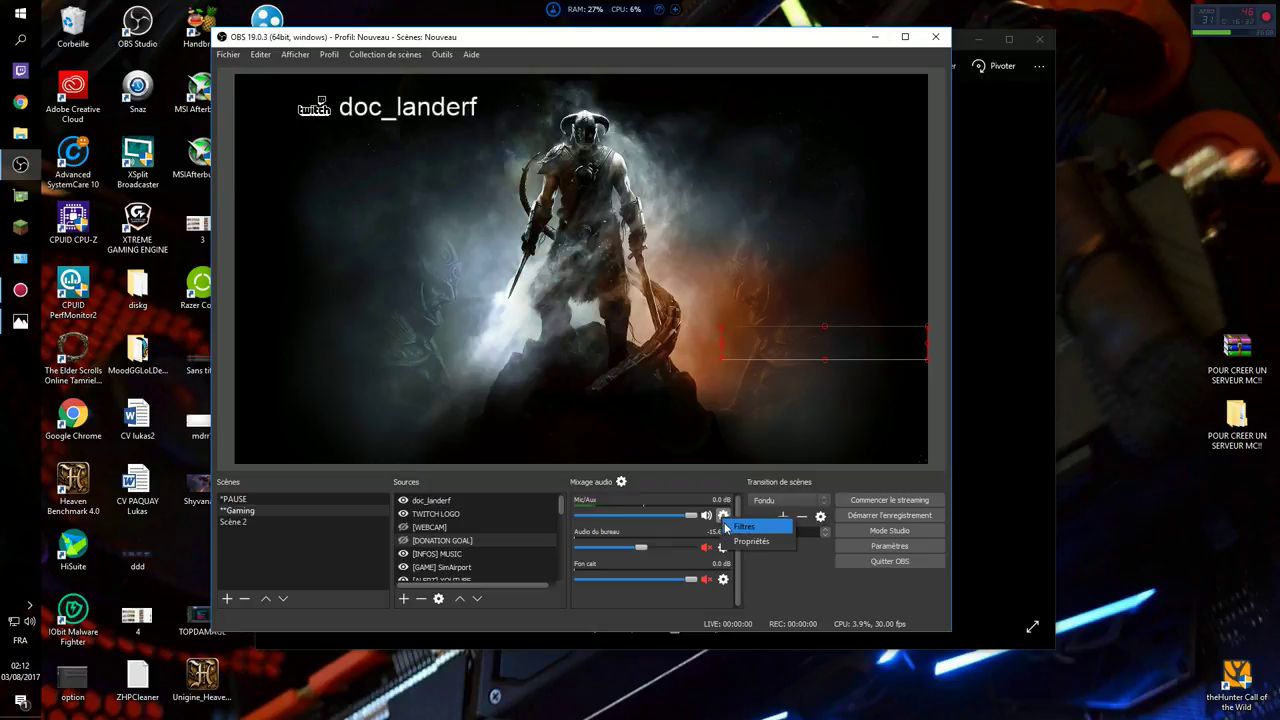
pyautogui.click(742, 526)
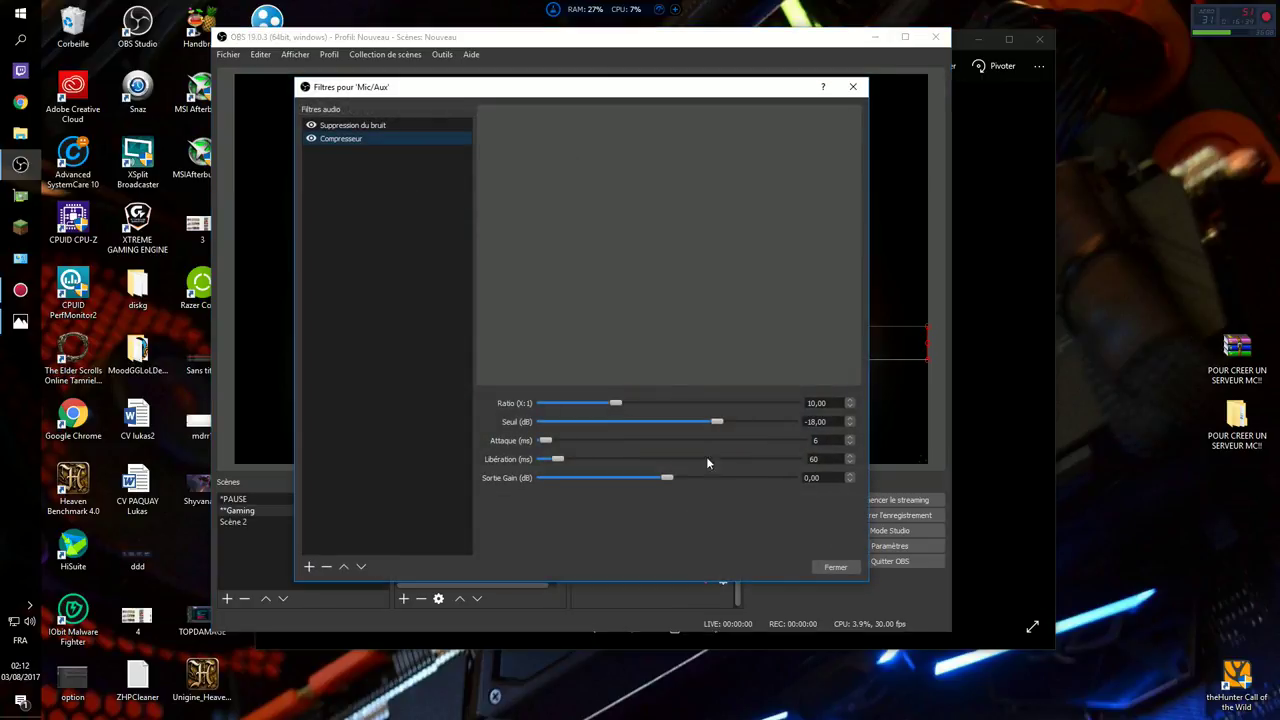
pyautogui.click(379, 128)
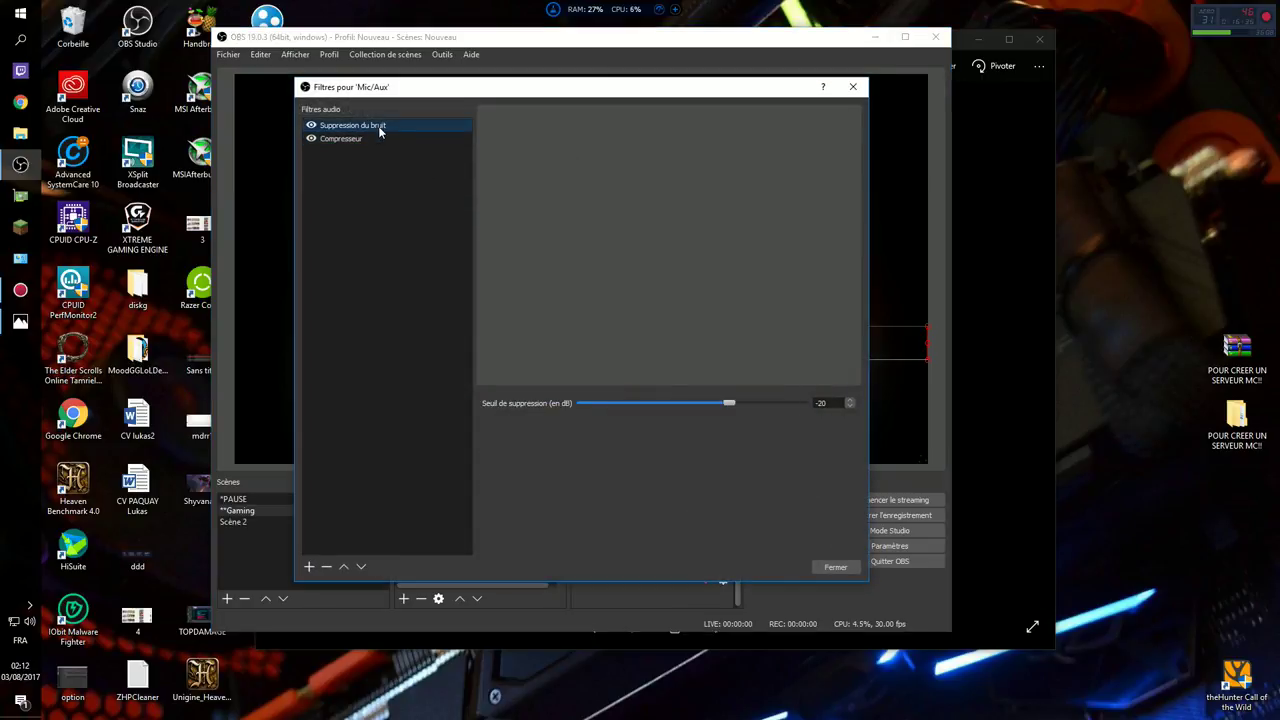
pyautogui.click(310, 566)
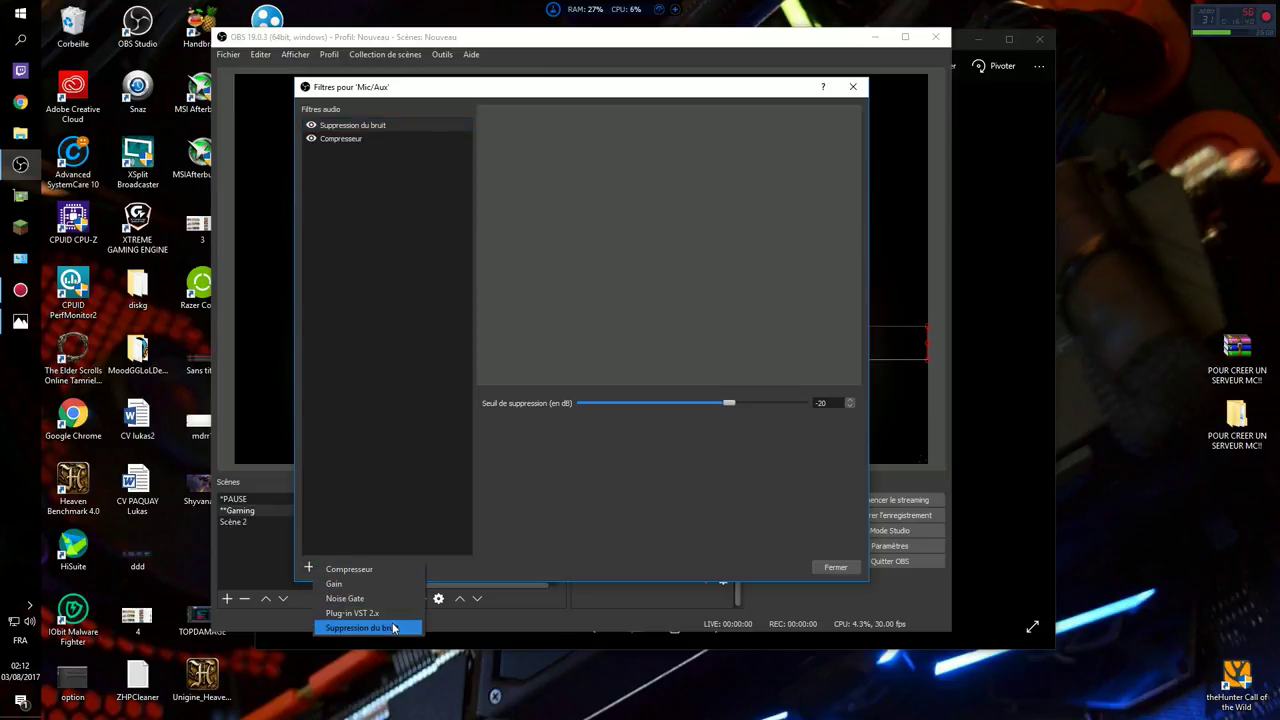
pyautogui.click(580, 523)
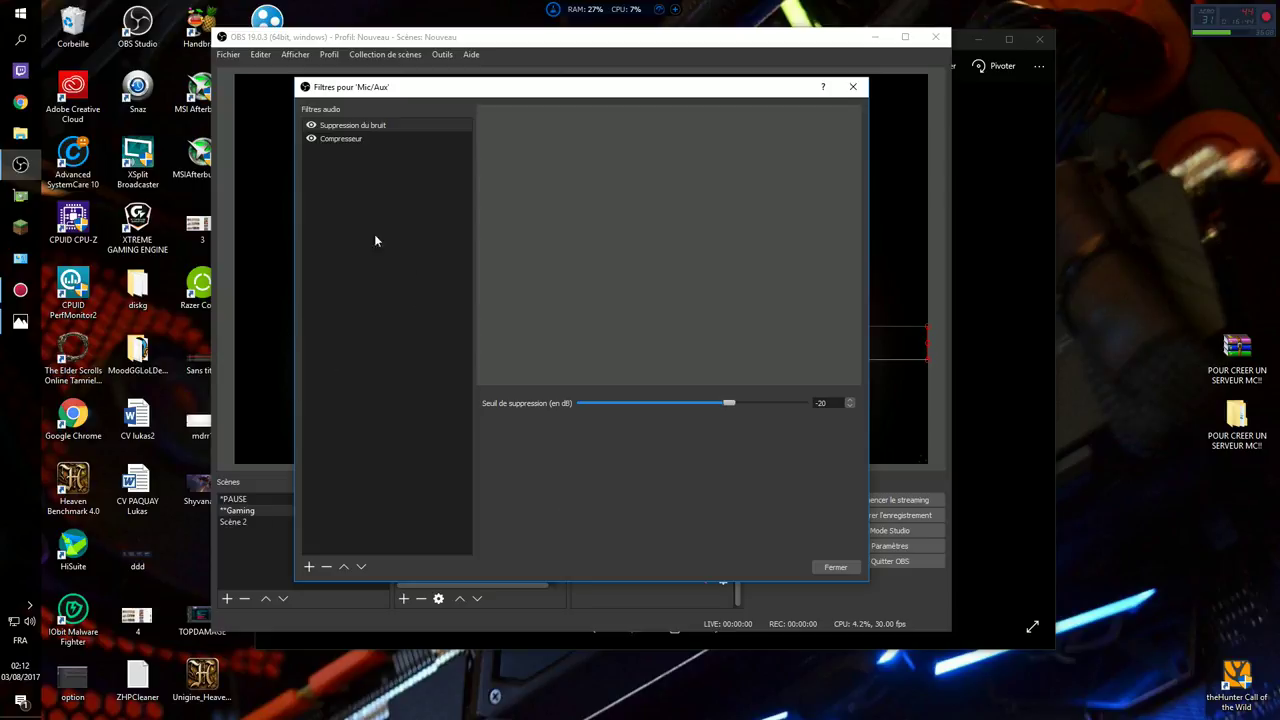
pyautogui.click(384, 127)
pyautogui.click(340, 139)
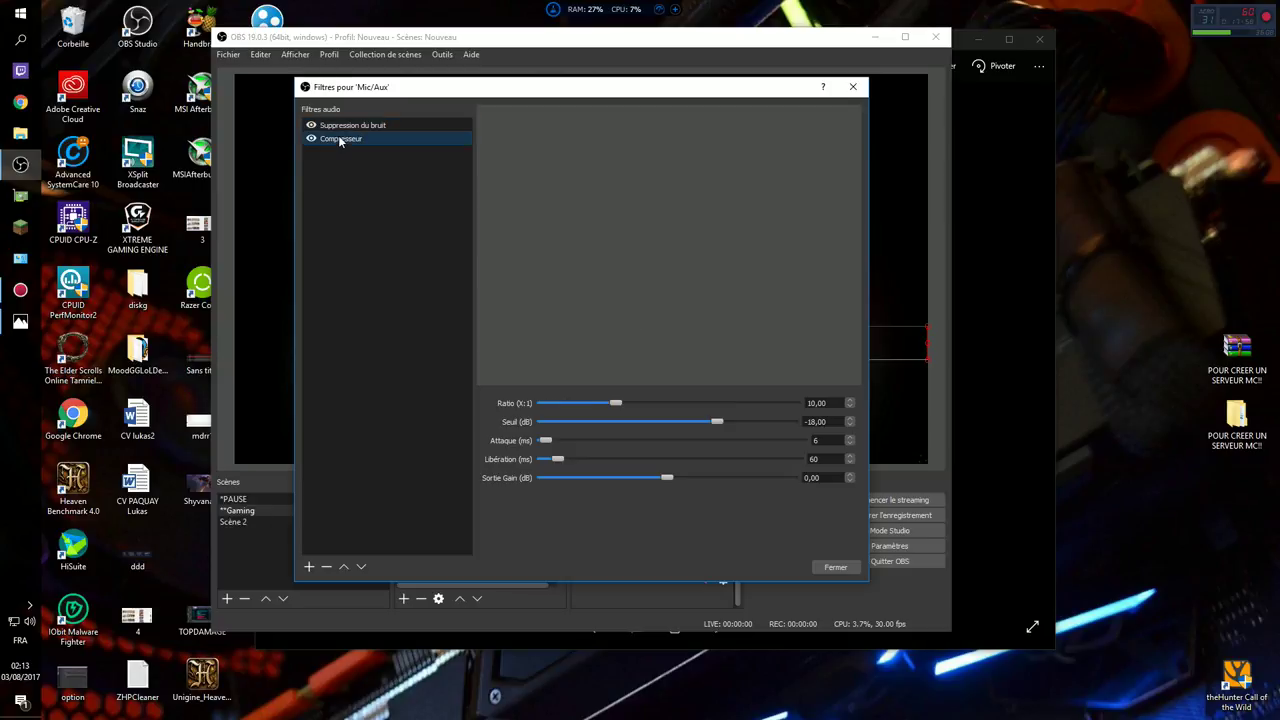